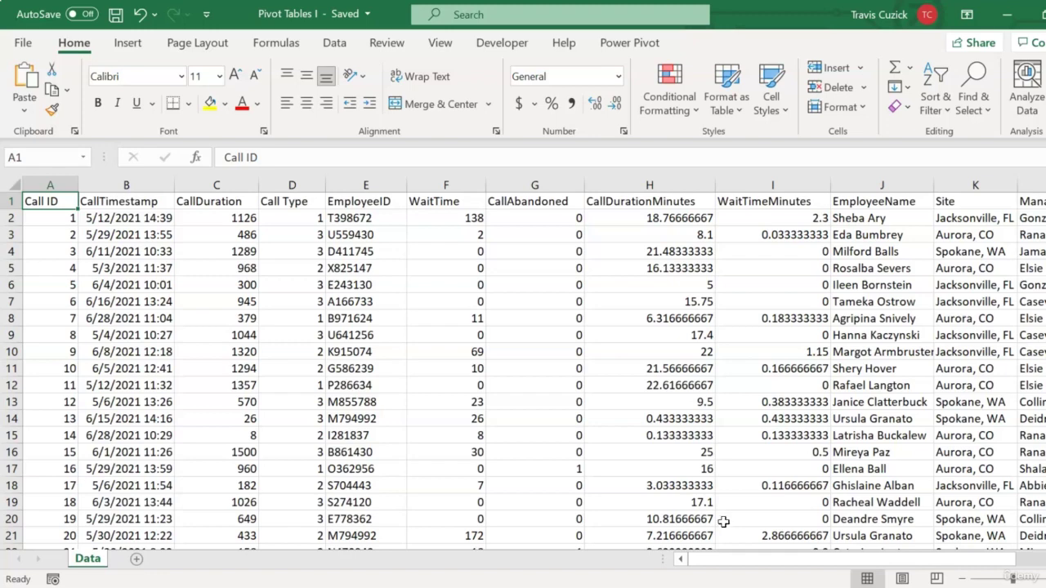
Create a PivotTable on a new worksheet from the full call data range Data!$A$1:$M$98976.
drag(762, 569, 830, 562)
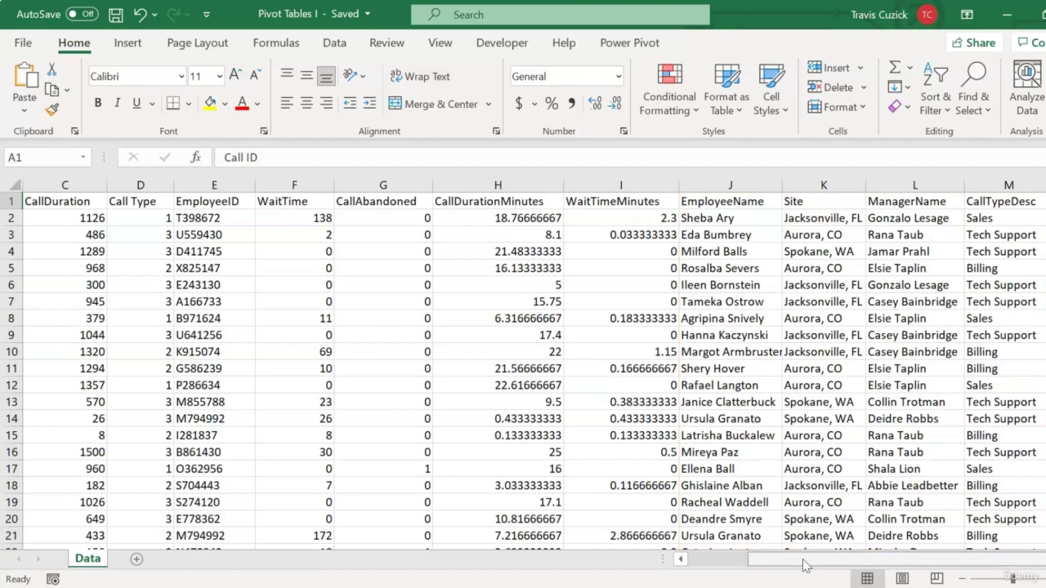
scroll(805, 565, left, 1)
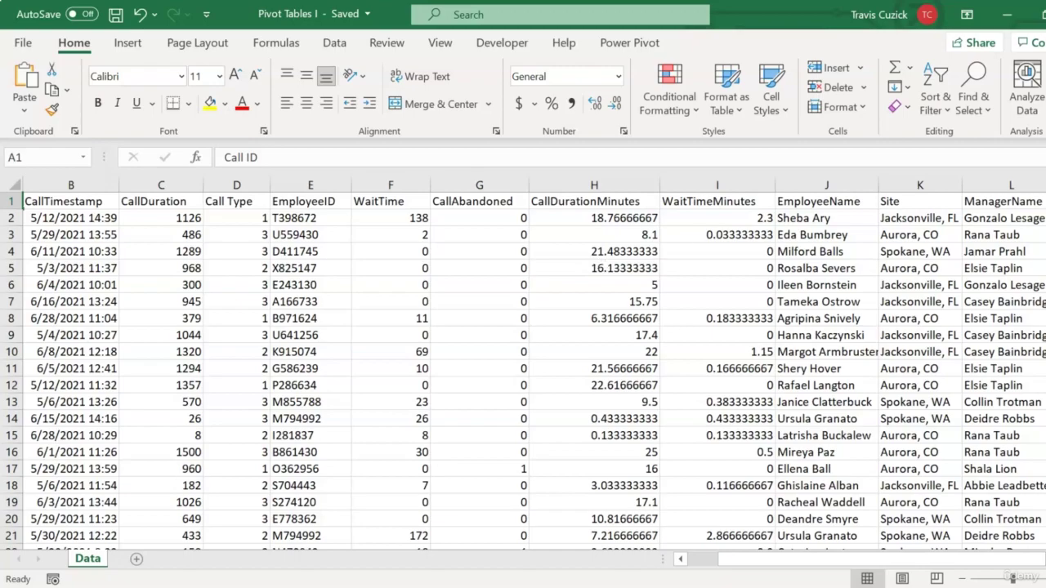
mouse_move(1039, 189)
mouse_down()
mouse_move(1031, 545)
mouse_move(1039, 189)
mouse_up()
scroll(723, 562, left, 2)
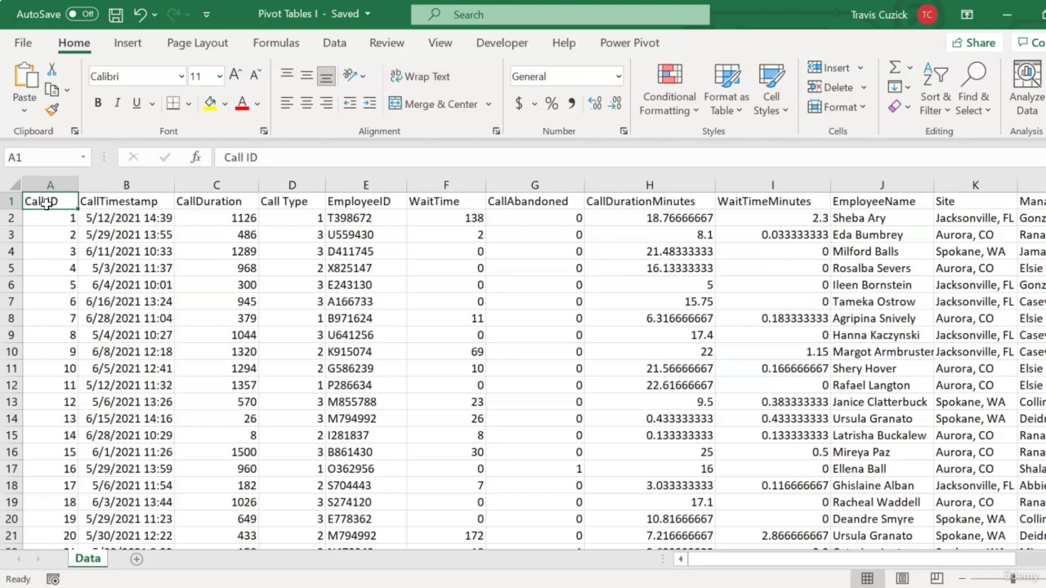
key(ctrl+shift+Right)
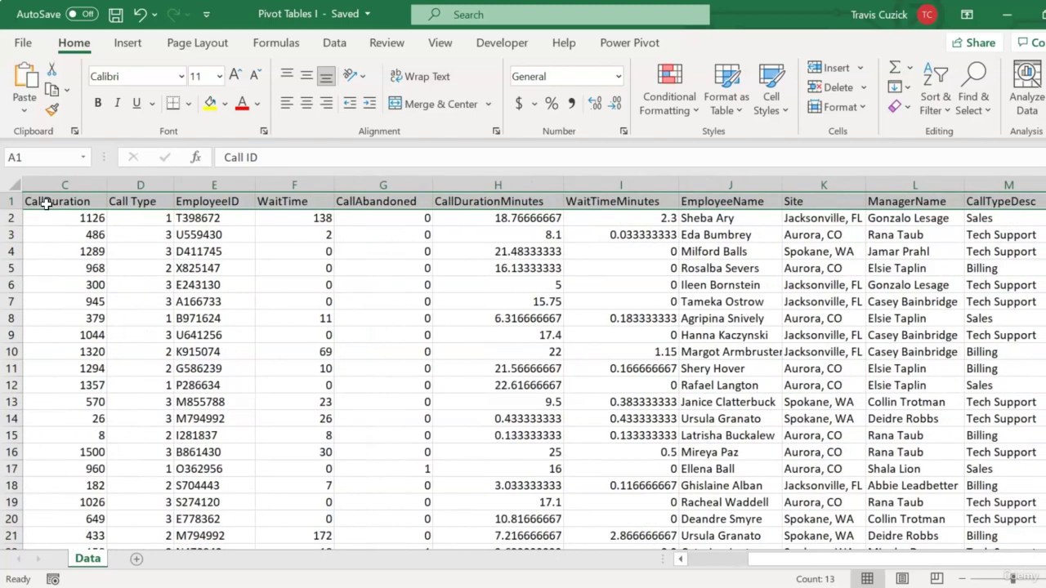
key(ctrl+shift+Down)
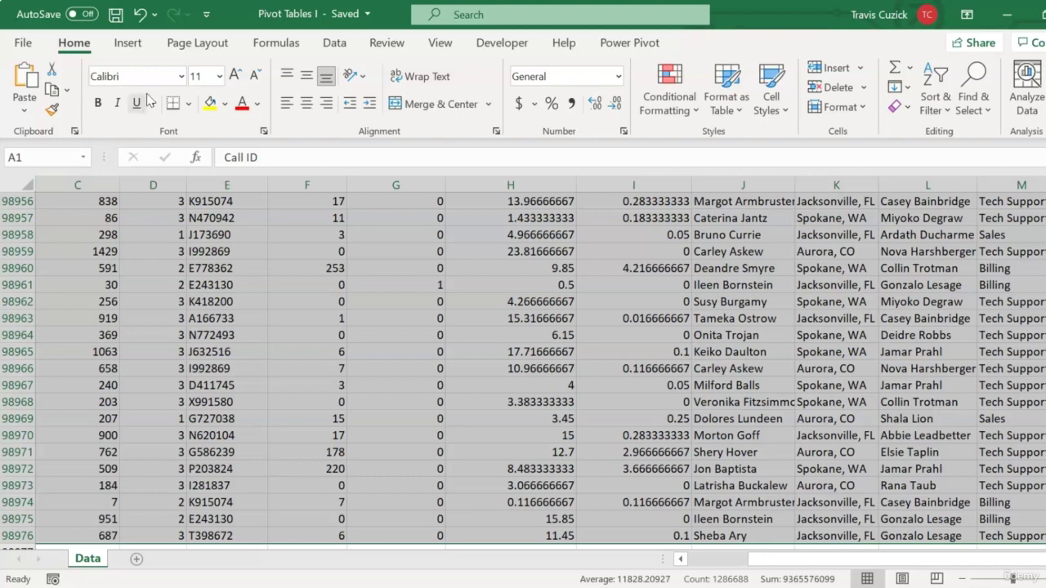
click(128, 44)
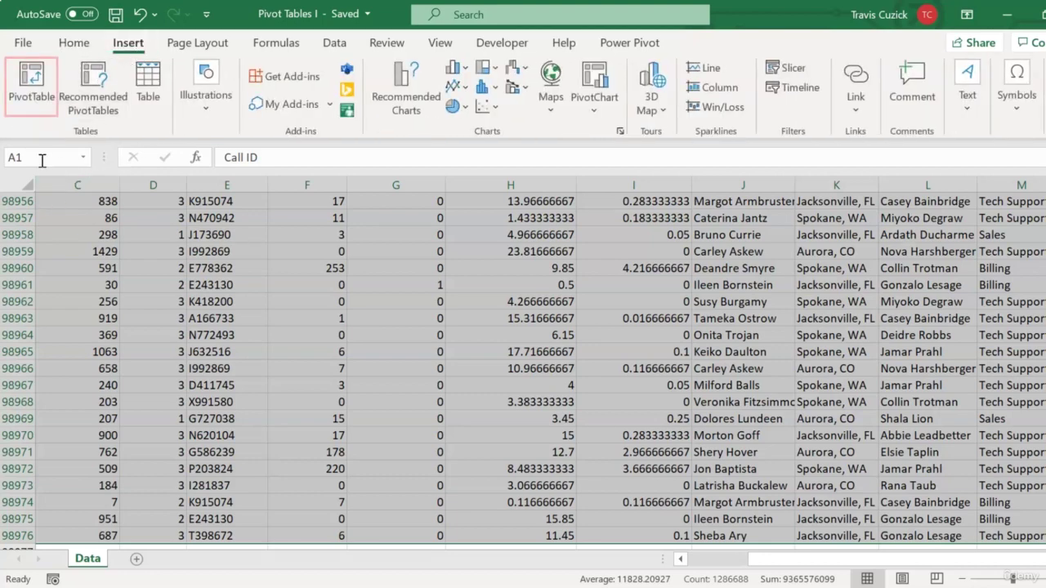
click(30, 96)
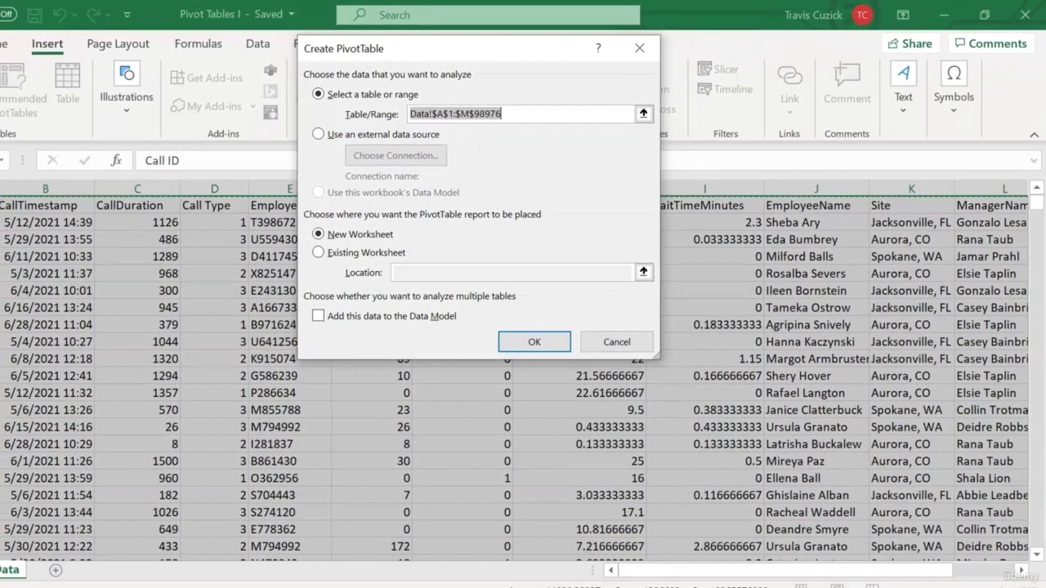
click(512, 343)
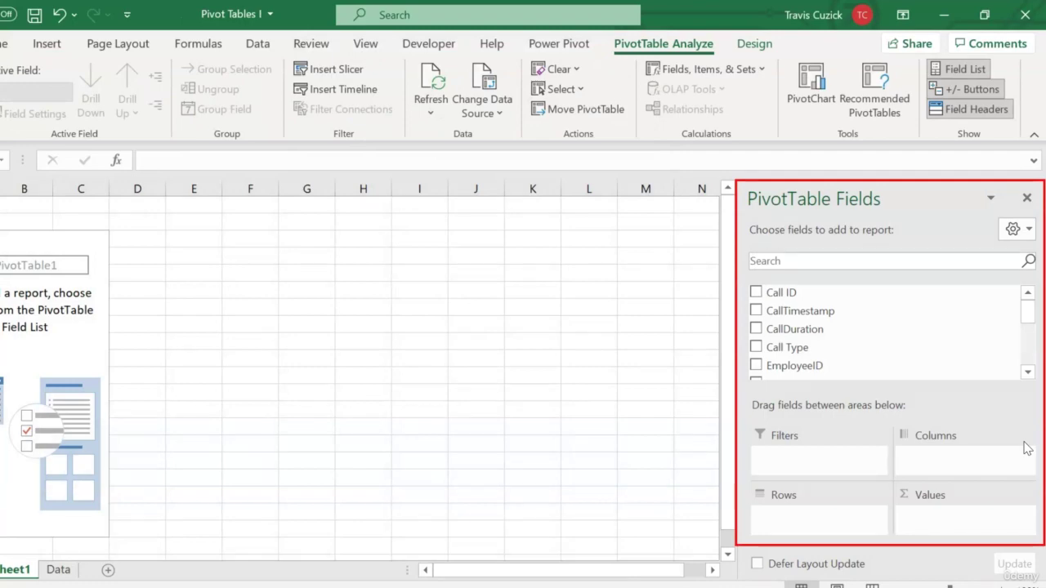
Add the Site field to the PivotTable's Rows area.
drag(1029, 320, 1030, 373)
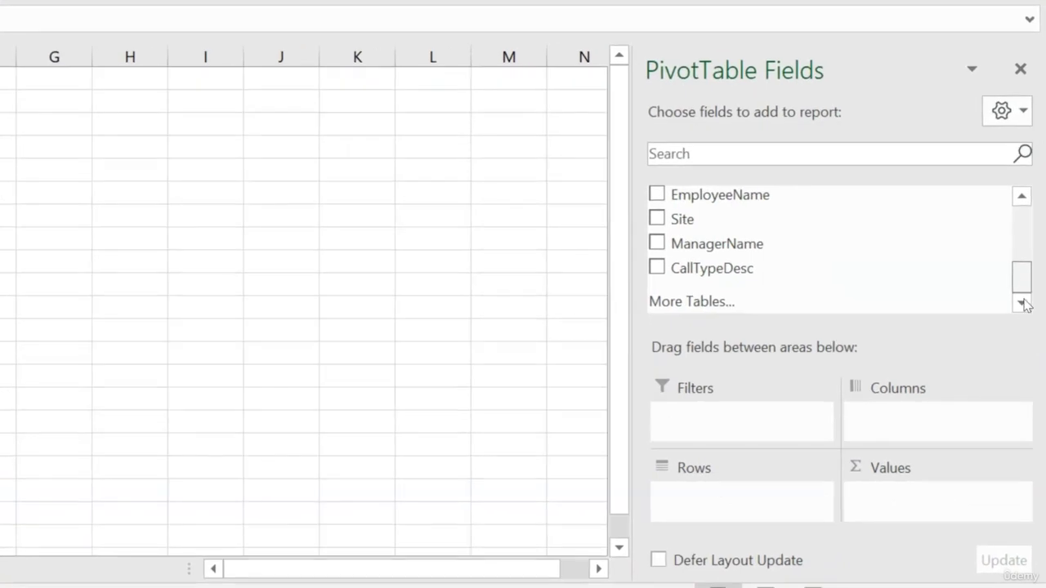
drag(1026, 305, 1025, 223)
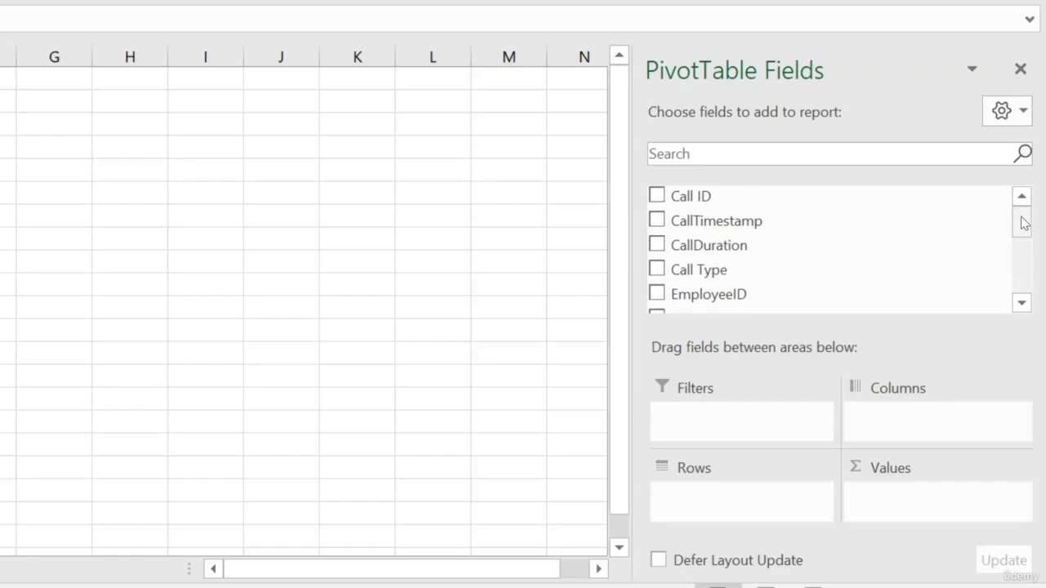
scroll(1023, 224, down, 1)
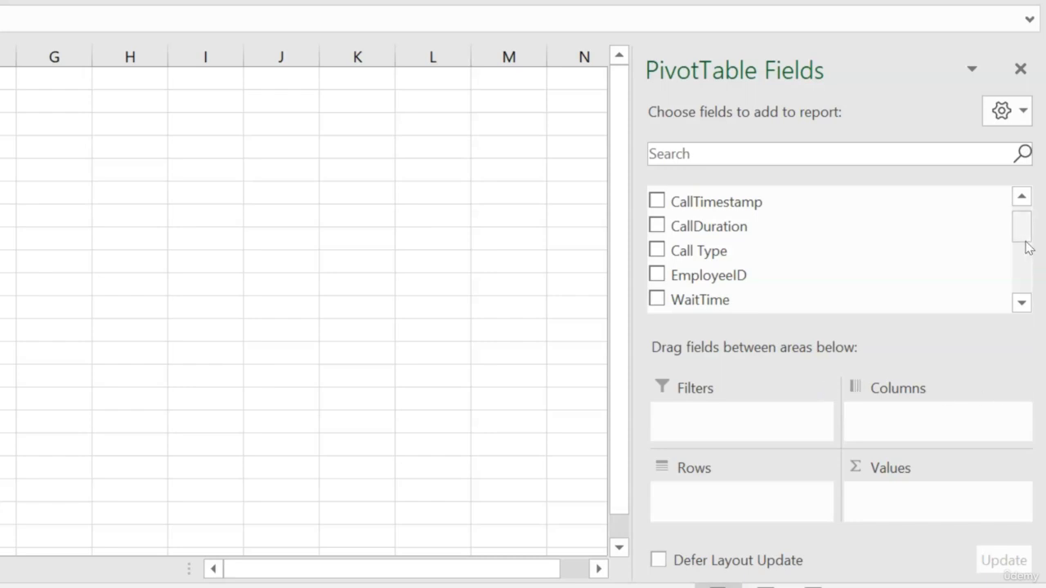
drag(1026, 243, 1027, 234)
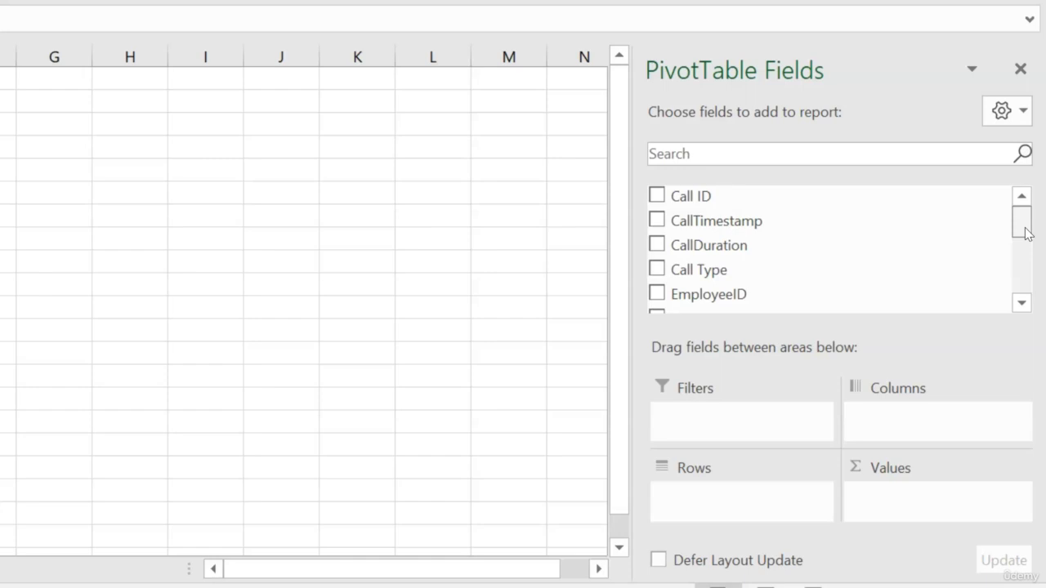
drag(1026, 233, 1026, 272)
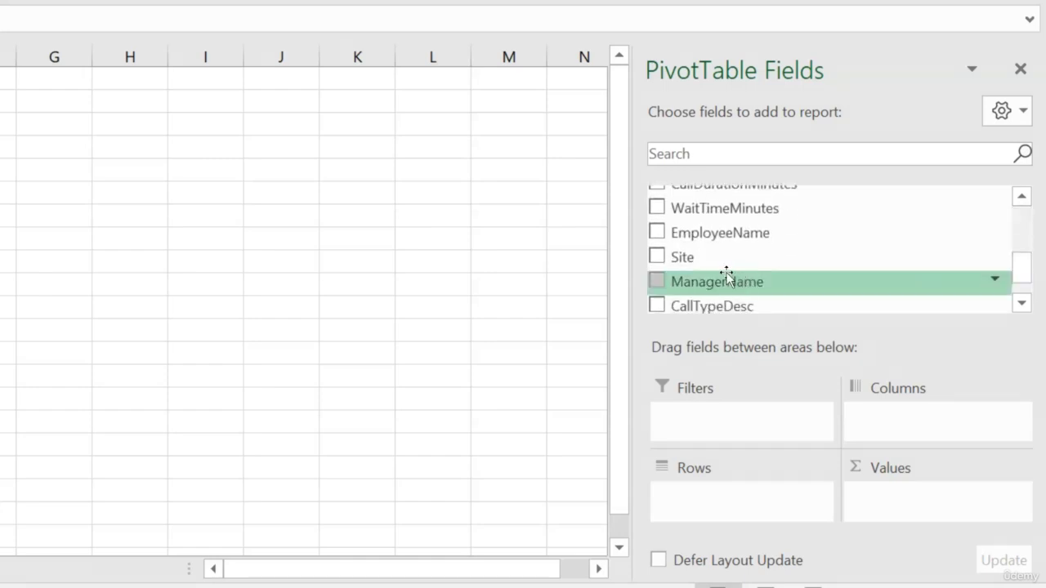
drag(724, 265, 732, 499)
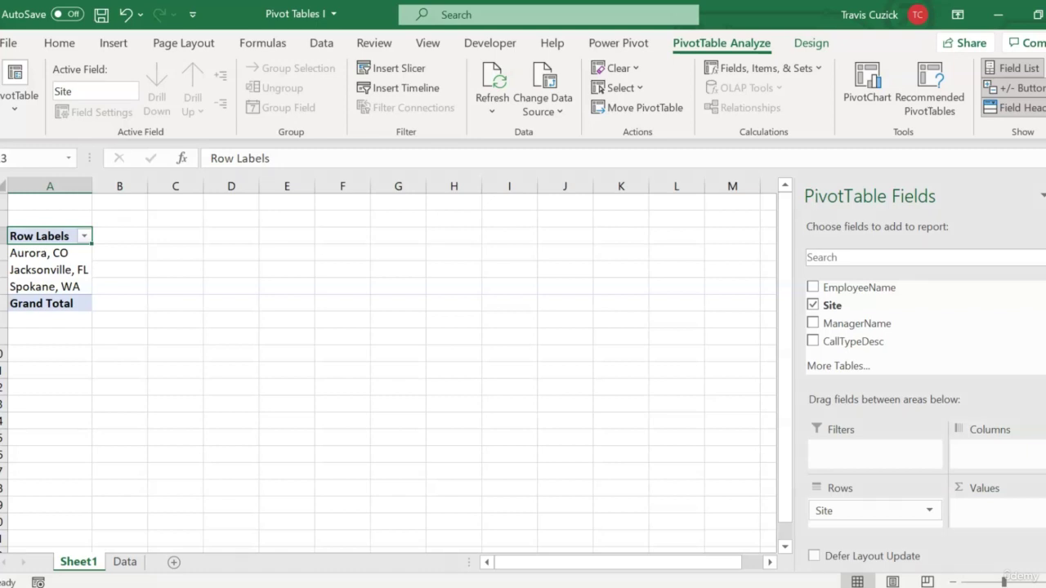
Add the Call ID field to the PivotTable's Values area and check the source IDs on the Data sheet.
scroll(956, 364, up, 2)
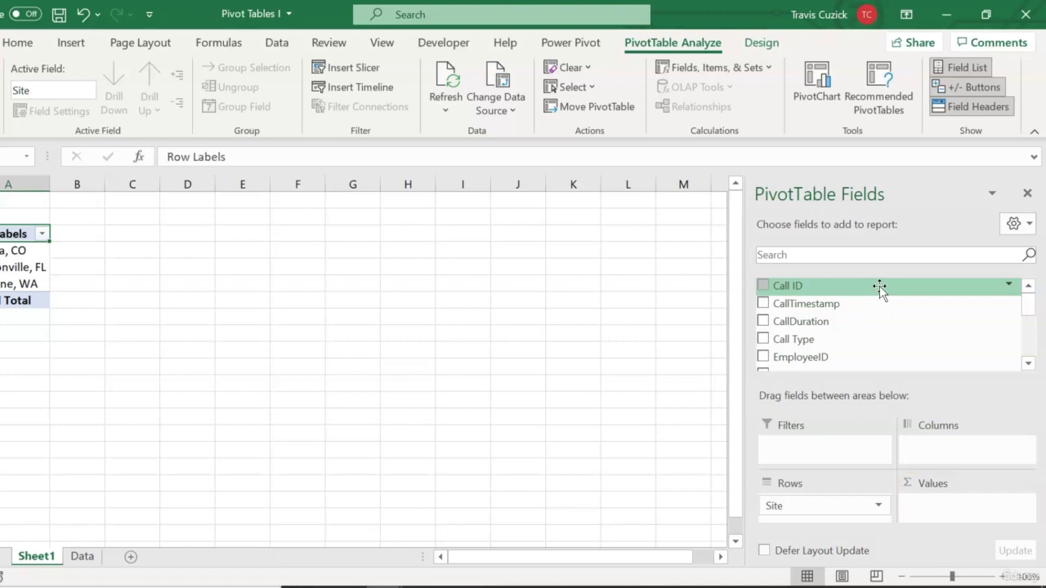
drag(880, 287, 986, 516)
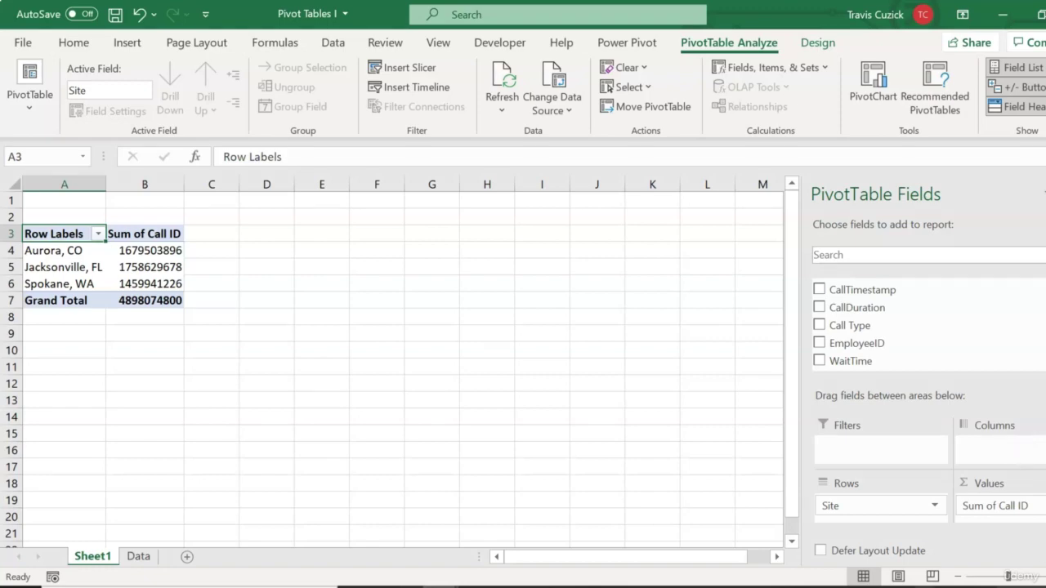
click(135, 561)
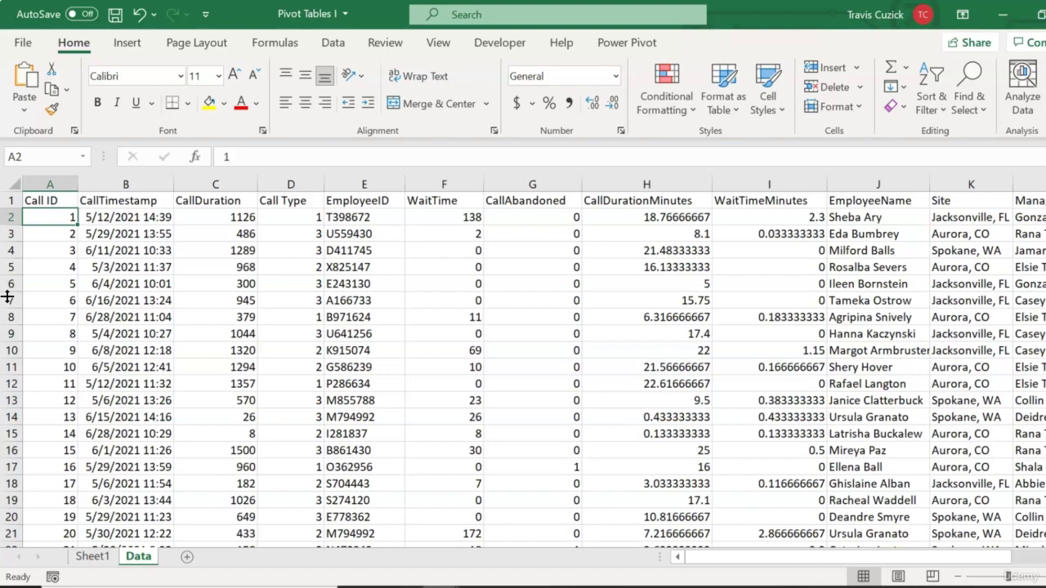
click(92, 557)
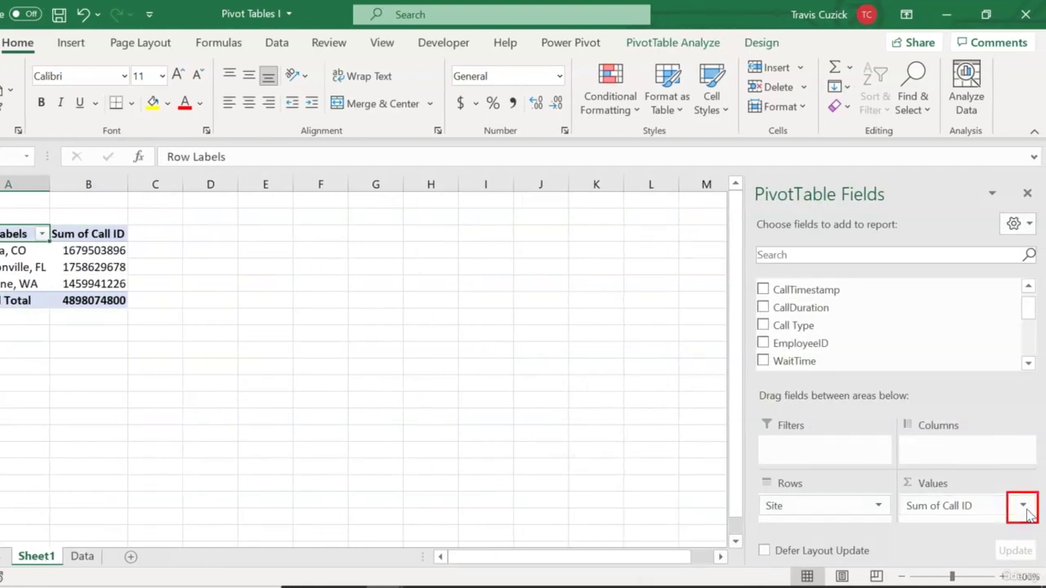
Change the calculation of the Call ID value field to Count.
click(1023, 509)
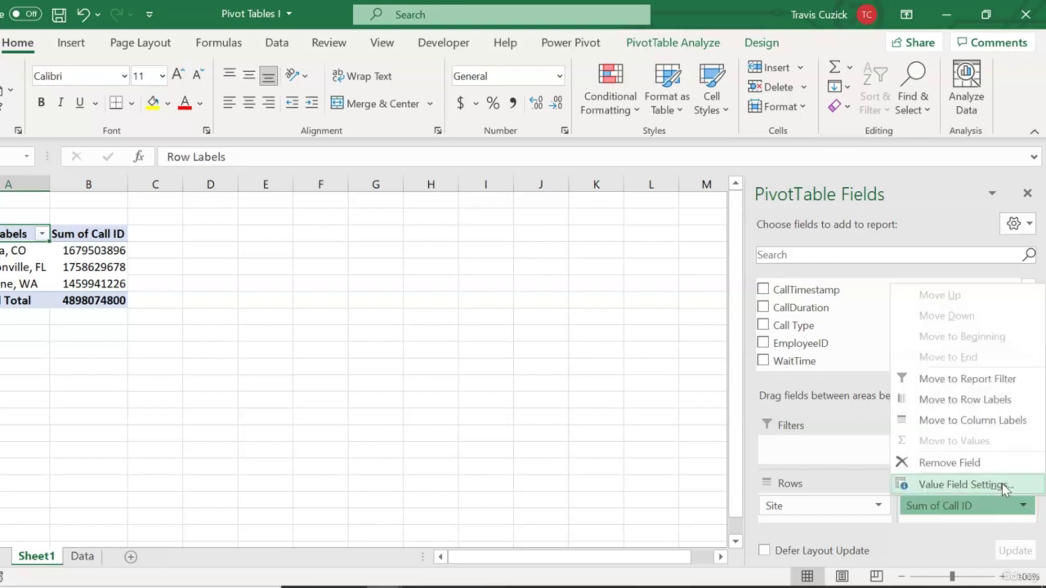
click(1002, 484)
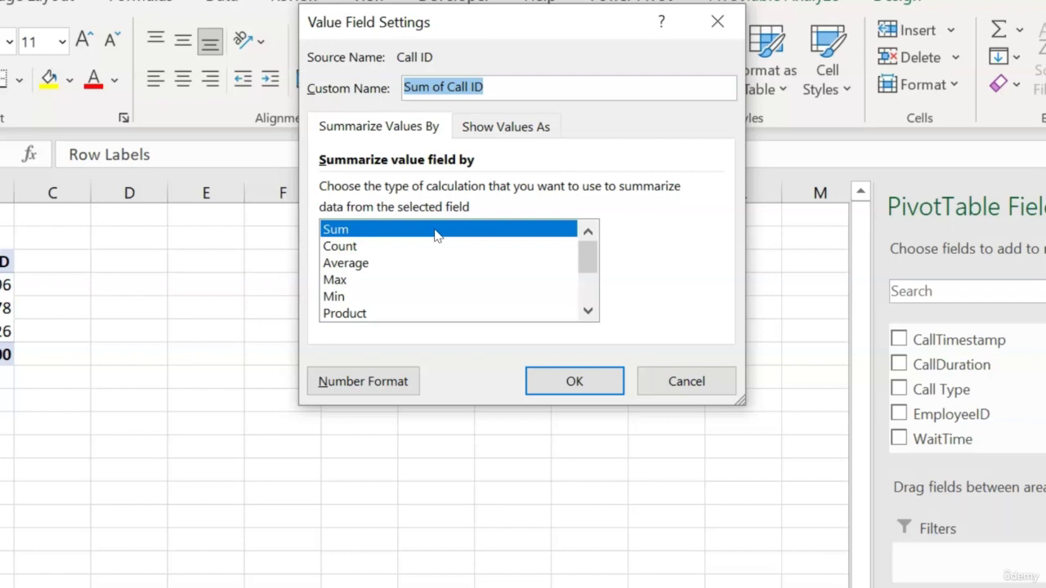
click(340, 246)
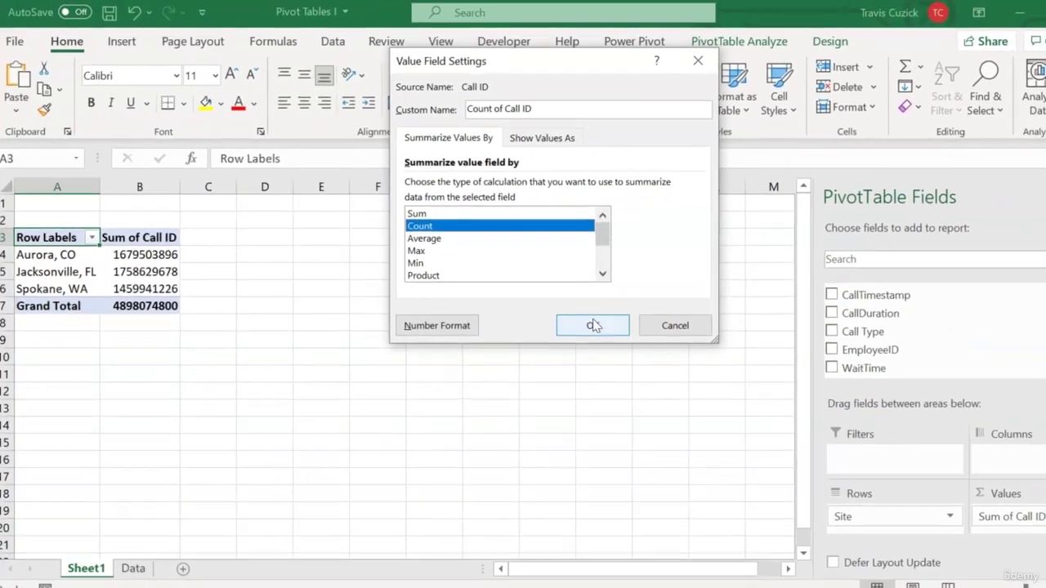
click(593, 325)
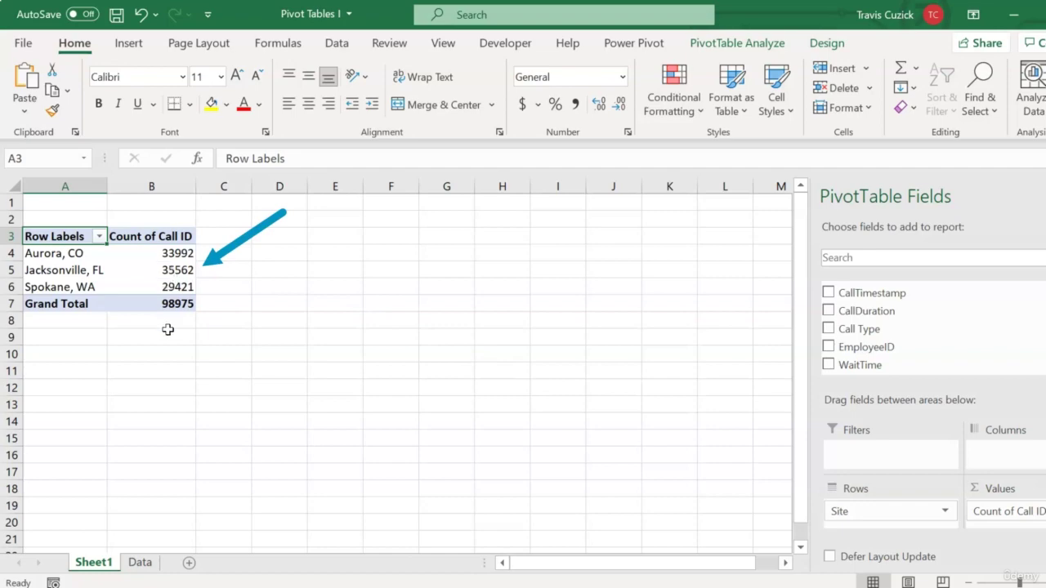
Turn on column filters for the entire call data range on the Data sheet.
click(139, 564)
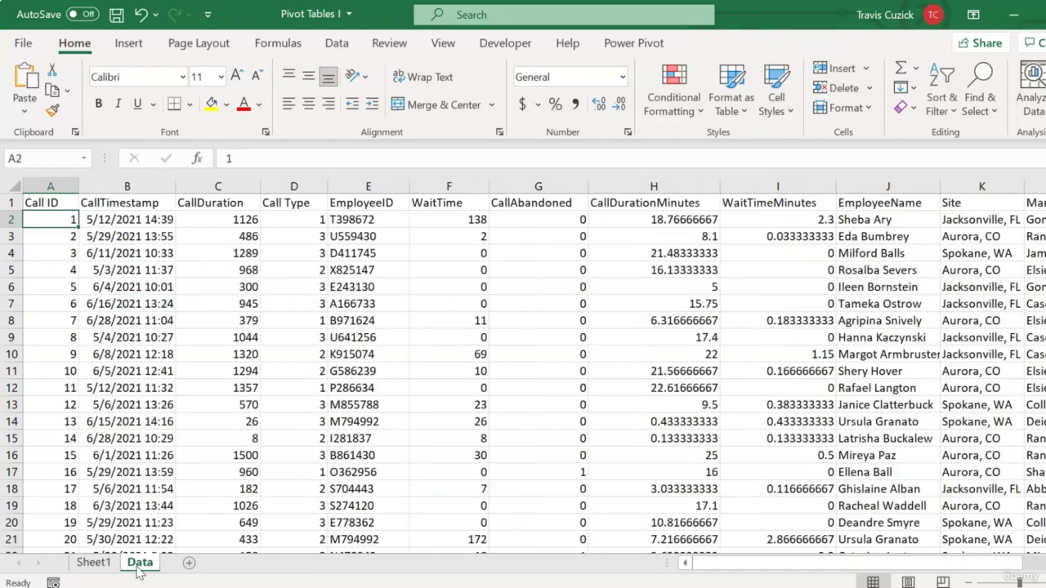
click(47, 204)
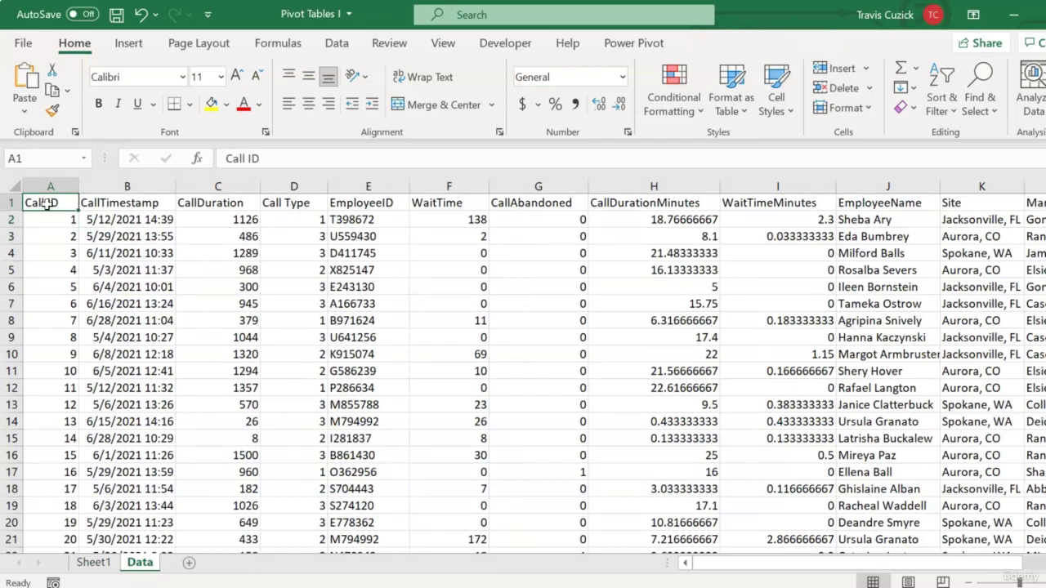
key(ctrl+shift+Right)
key(ctrl+shift+Down)
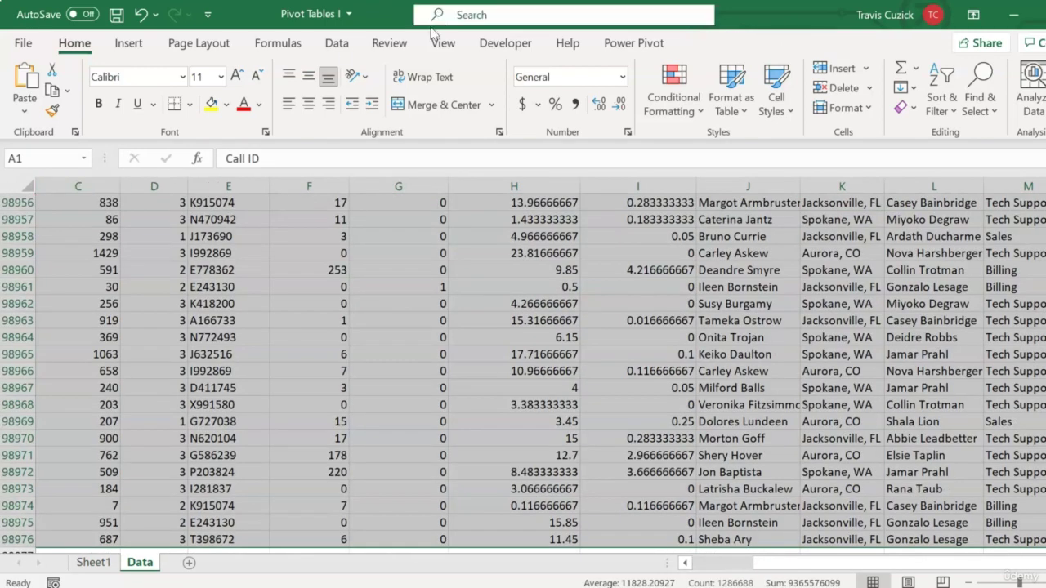
click(337, 43)
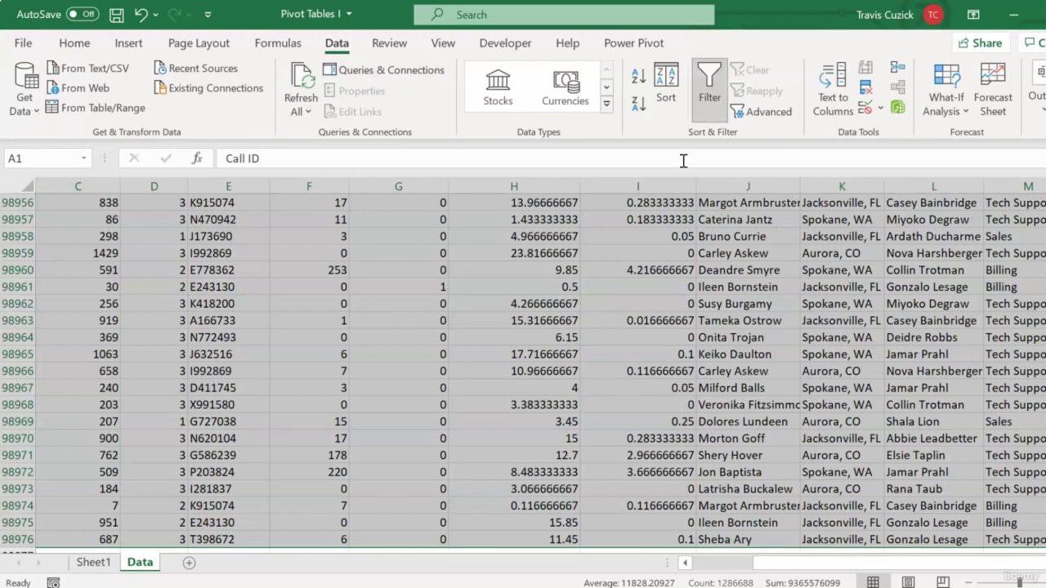
click(709, 86)
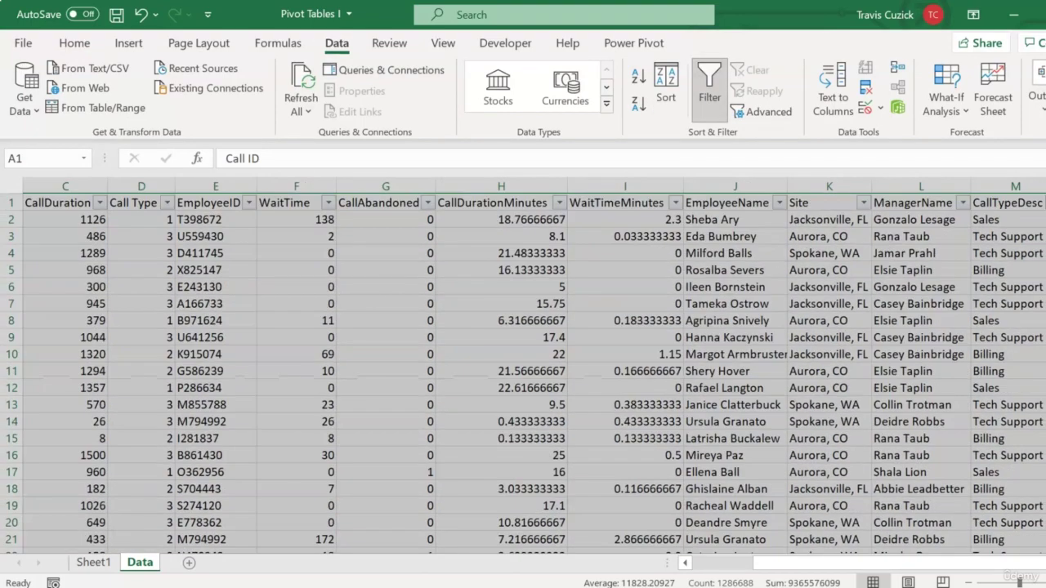
Filter the Site column of the call data to show only Jacksonville, FL.
click(281, 255)
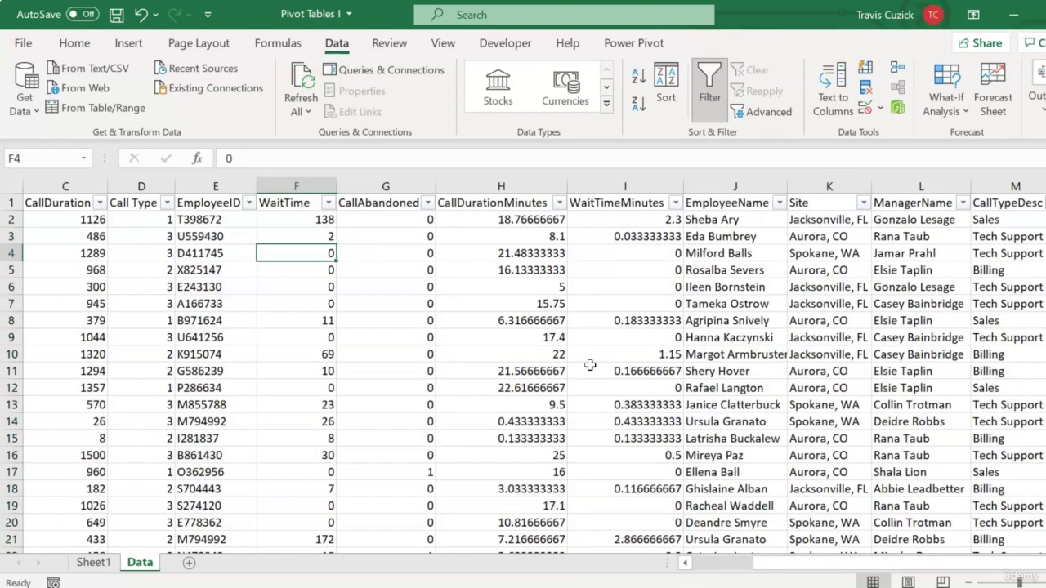
click(864, 202)
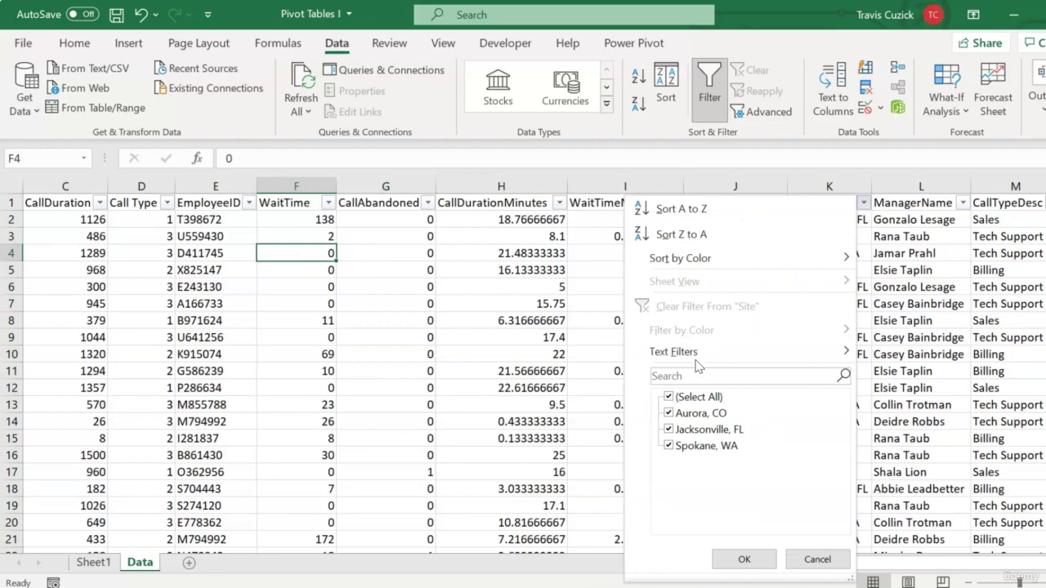
click(689, 432)
click(731, 559)
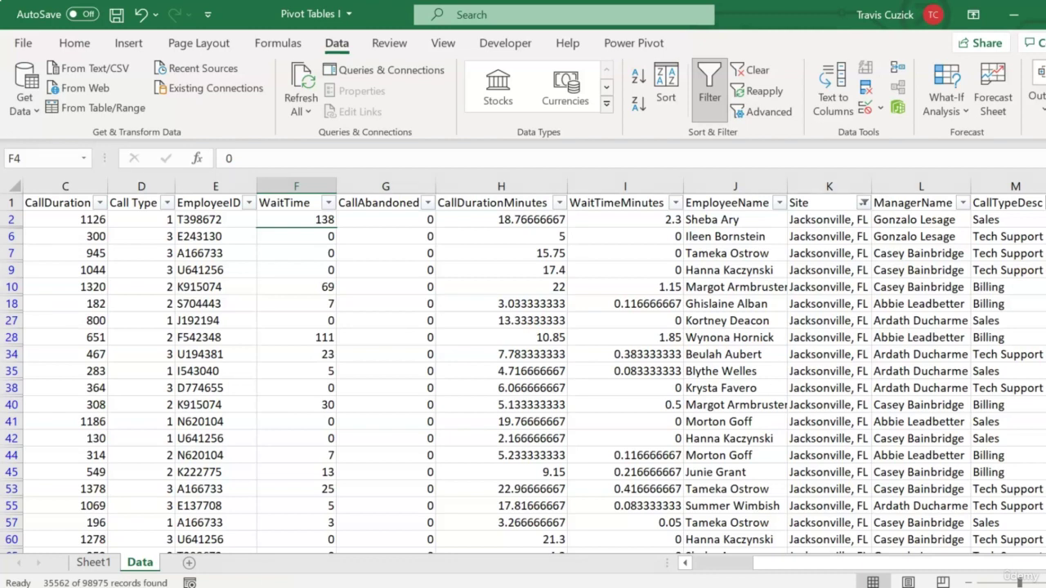
Extract the records behind the PivotTable's Jacksonville, FL call count to a new sheet and inspect its Site filter values.
key(ctrl+Page_Up)
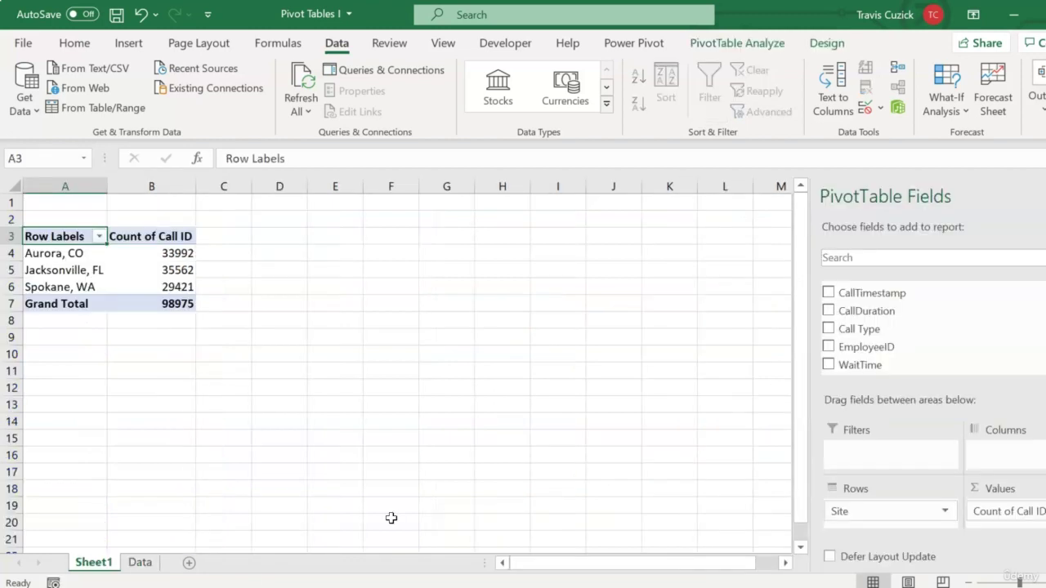
double_click(177, 269)
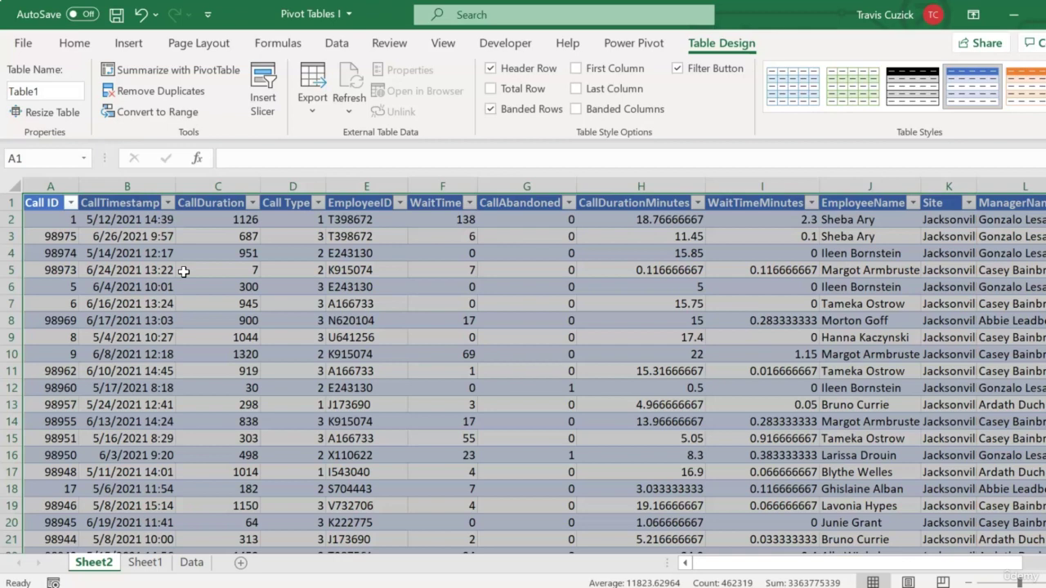
click(366, 303)
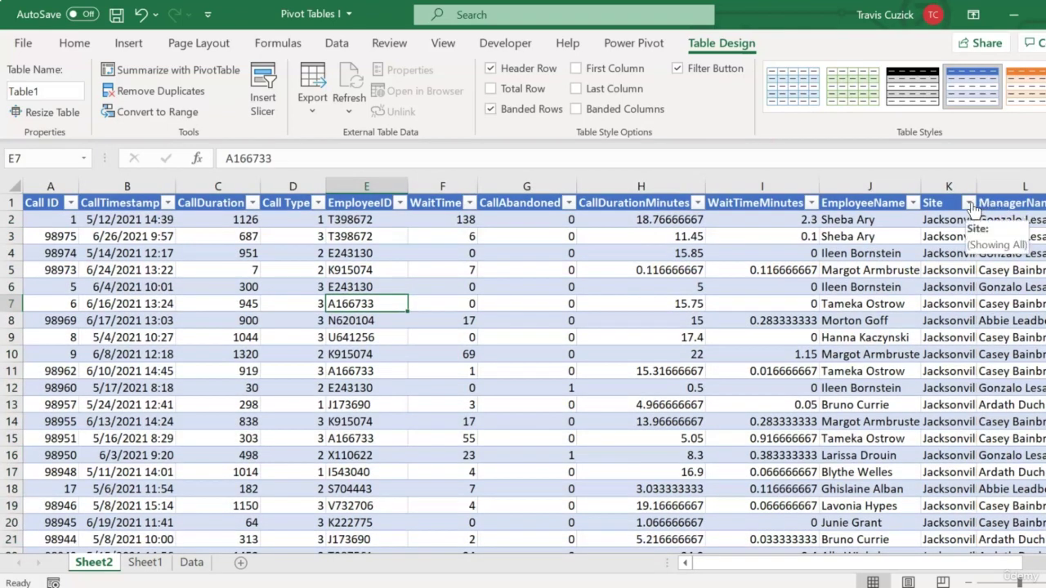
click(968, 204)
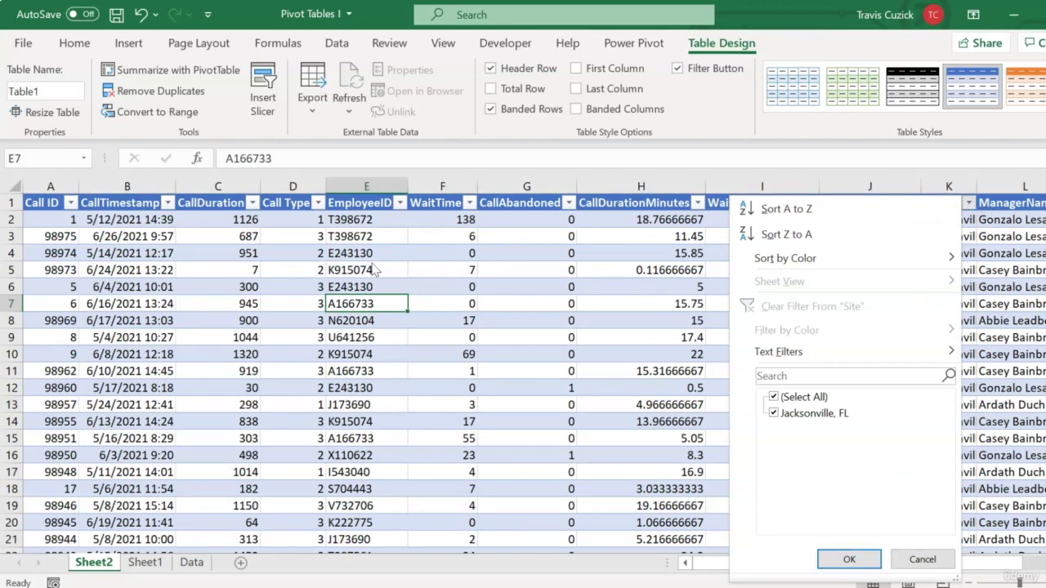
click(59, 236)
click(54, 220)
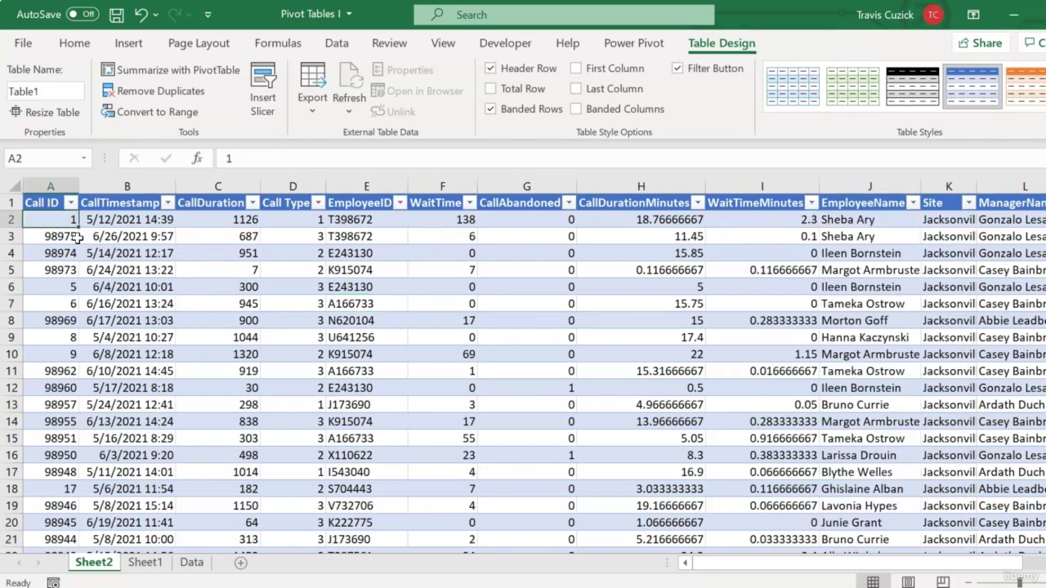
Check the record count of the extracted table's Call ID column and delete the extracted-records sheet, Sheet2.
key(ctrl+shift+Down)
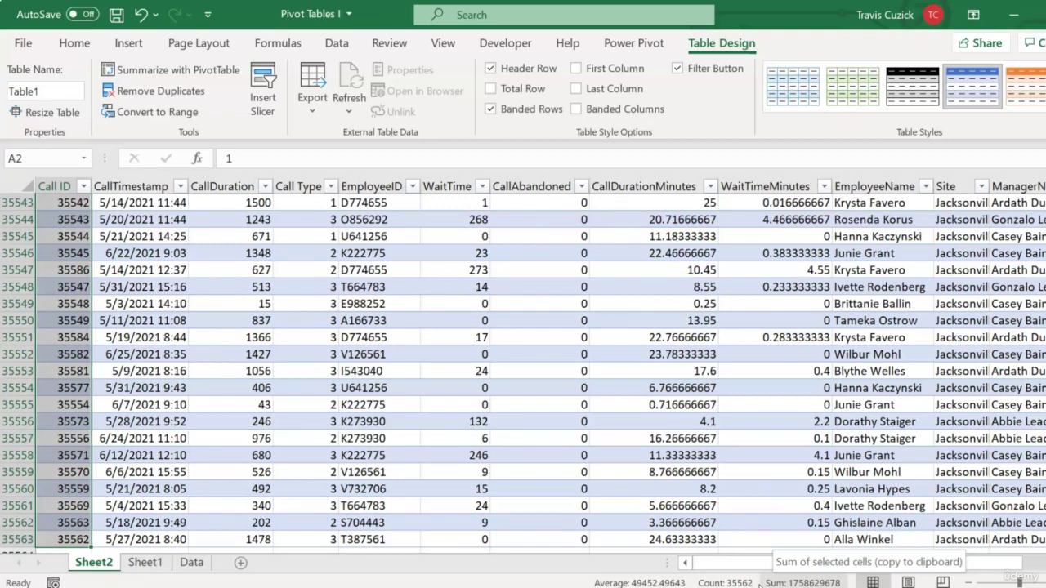
right_click(94, 562)
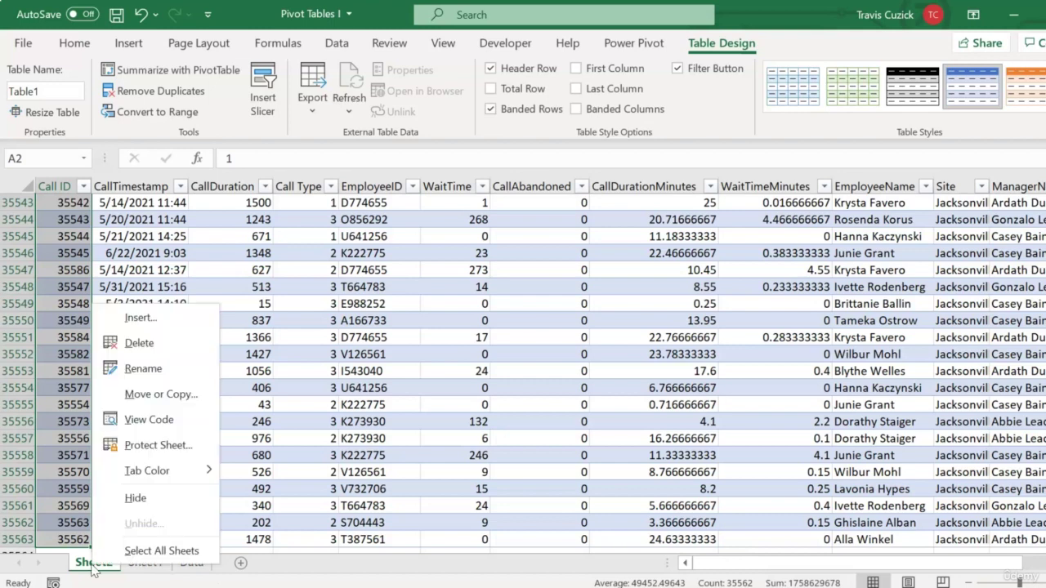
click(155, 344)
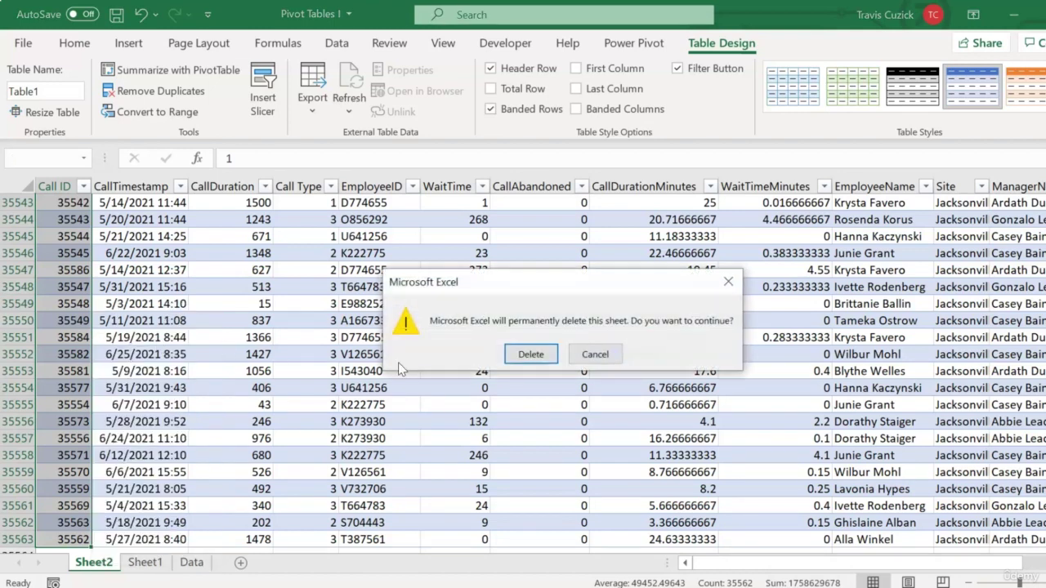
click(528, 352)
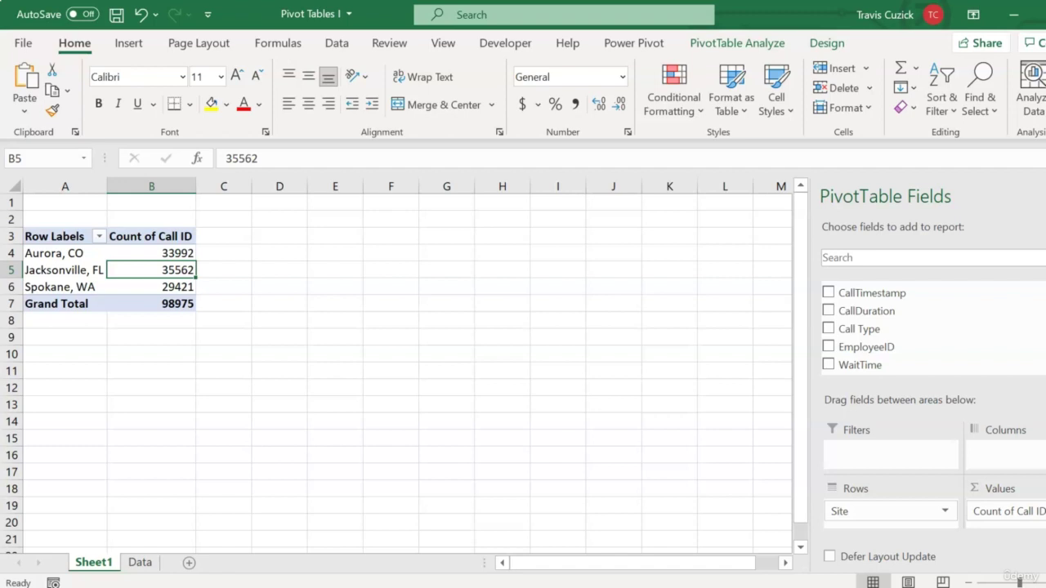
Add the CallAbandoned field to the PivotTable's Values, below Count of Call ID.
scroll(1038, 327, up, 1)
scroll(1037, 326, down, 3)
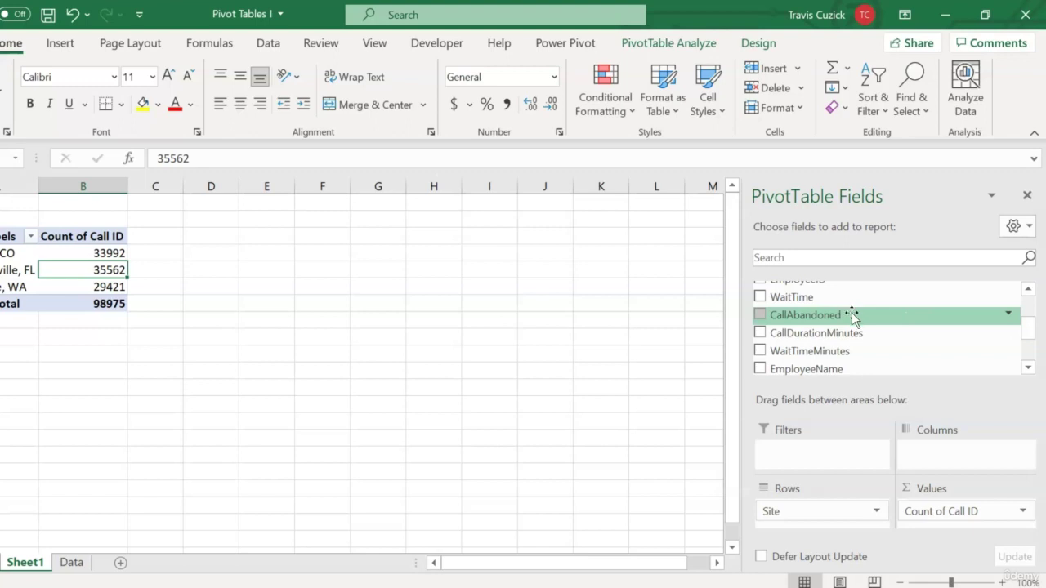
drag(851, 314, 964, 526)
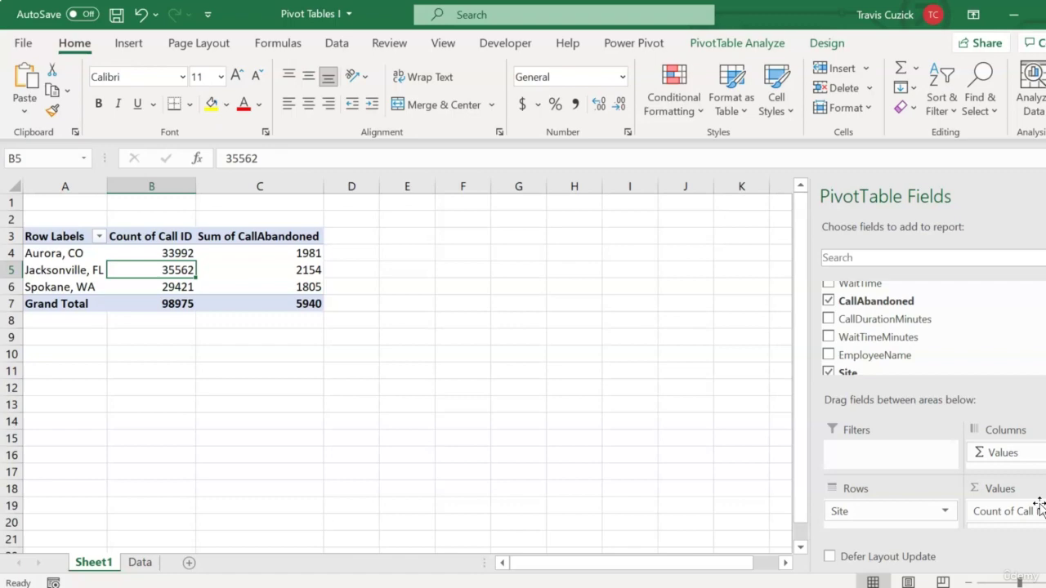
Inspect the CallAbandoned column's filter values on the Data sheet without applying a filter, and return to the PivotTable on Sheet1.
click(146, 564)
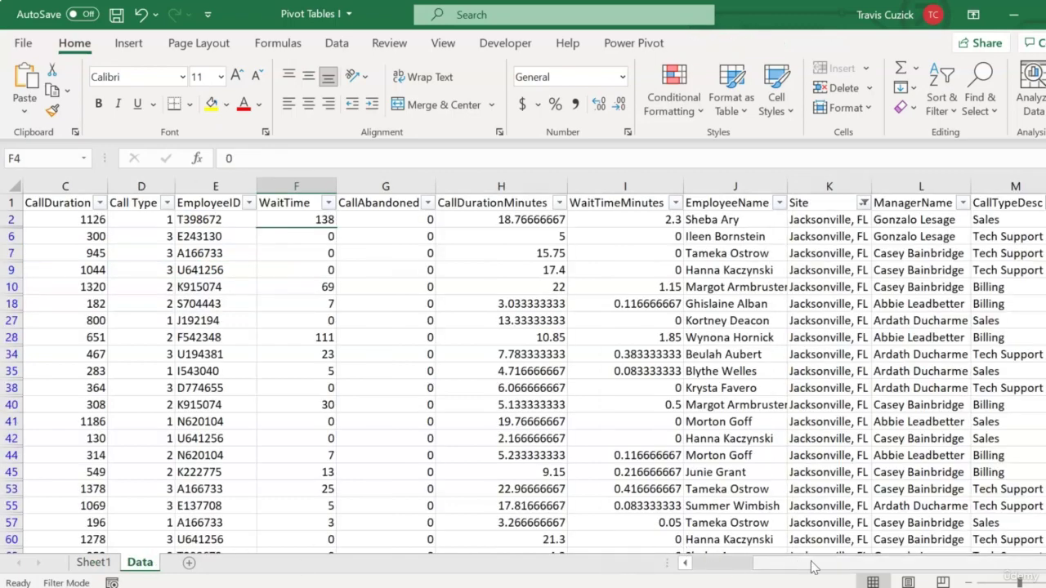
click(427, 202)
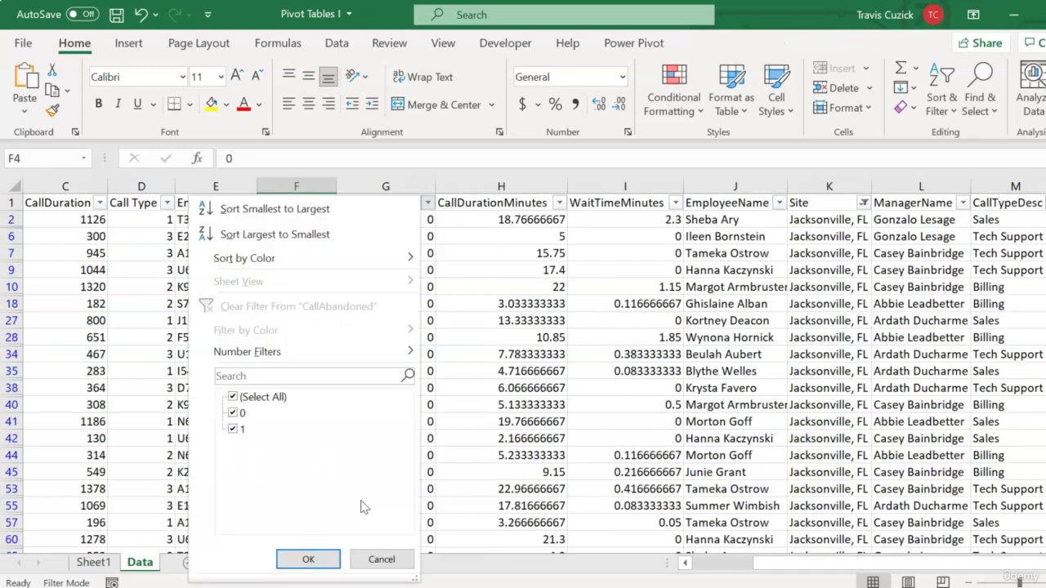
click(382, 559)
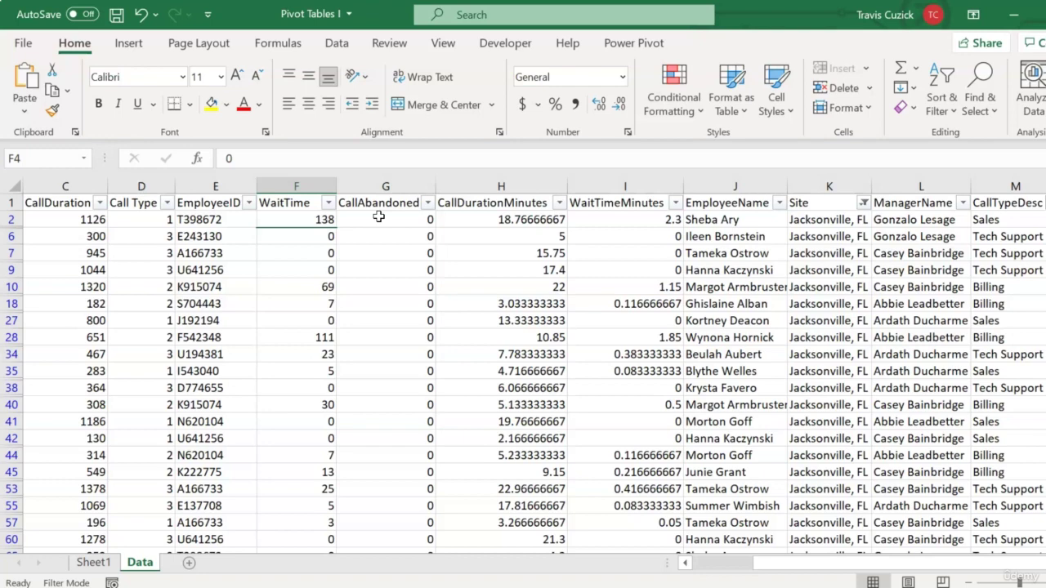
click(93, 562)
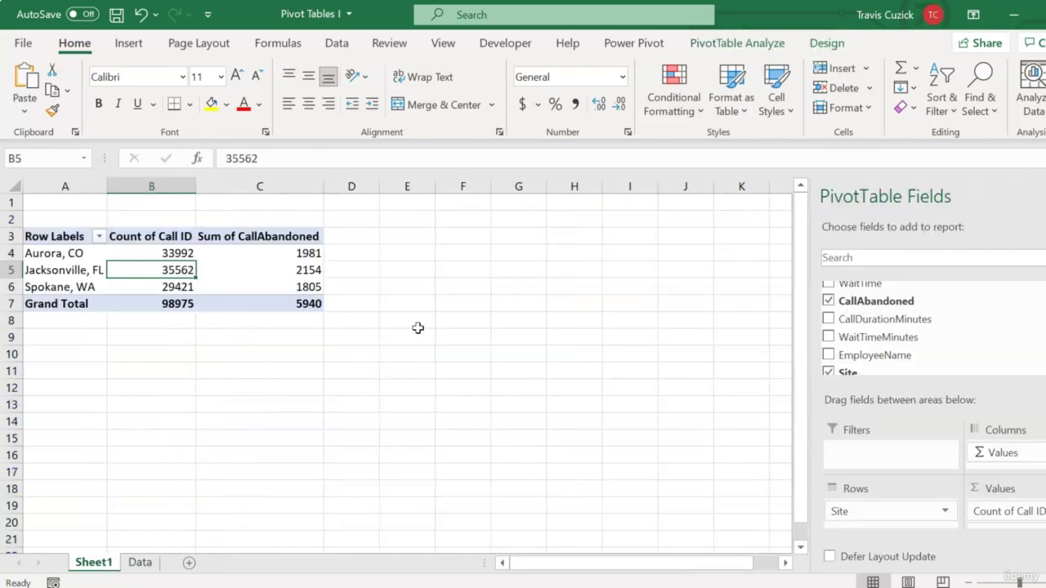
Filter CallAbandoned to only 1 in the Jacksonville, FL call data and compare the record count with the site's PivotTable sum.
click(65, 269)
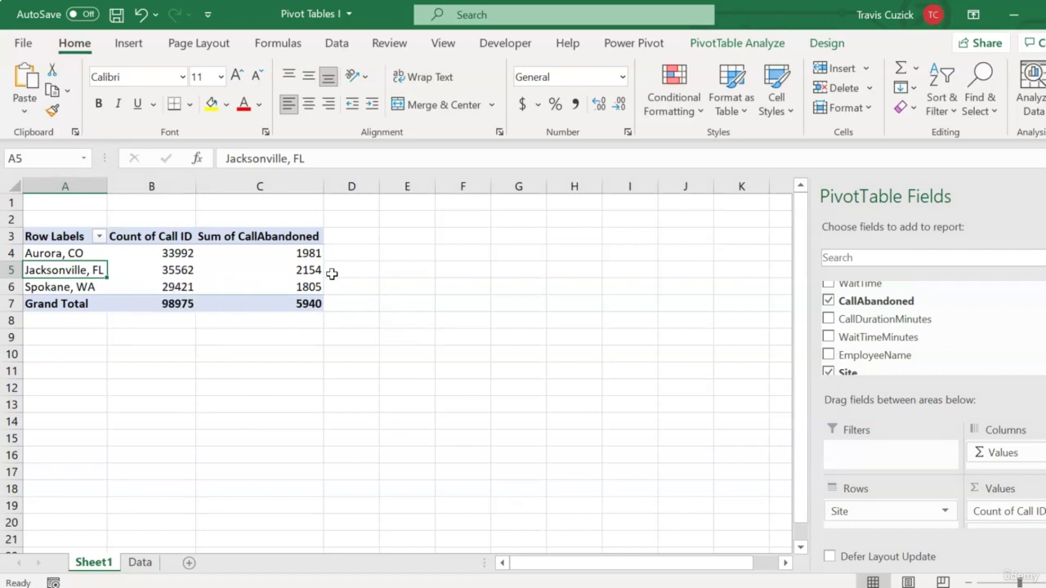
mouse_move(321, 270)
click(140, 563)
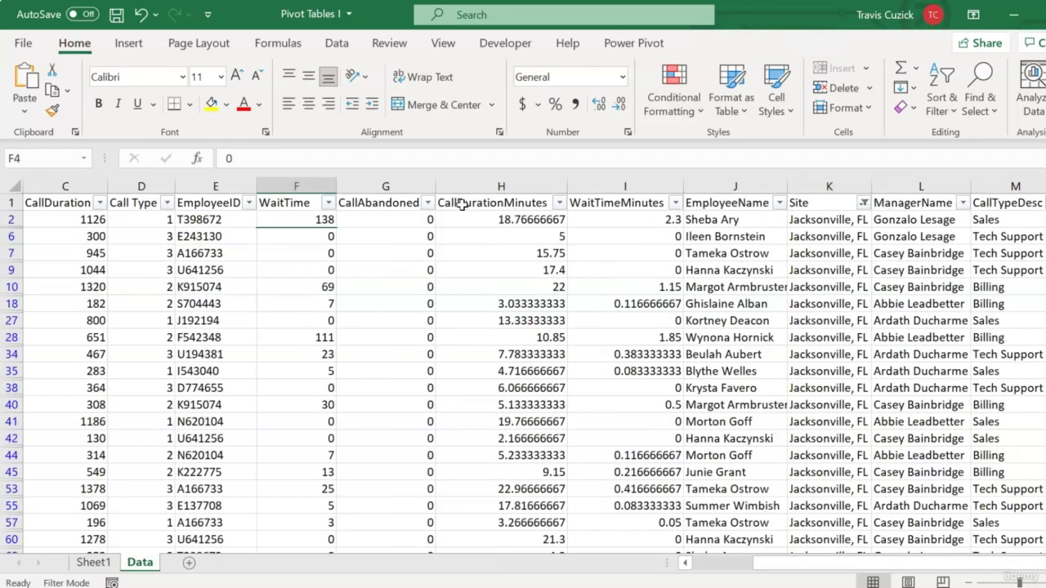
click(426, 204)
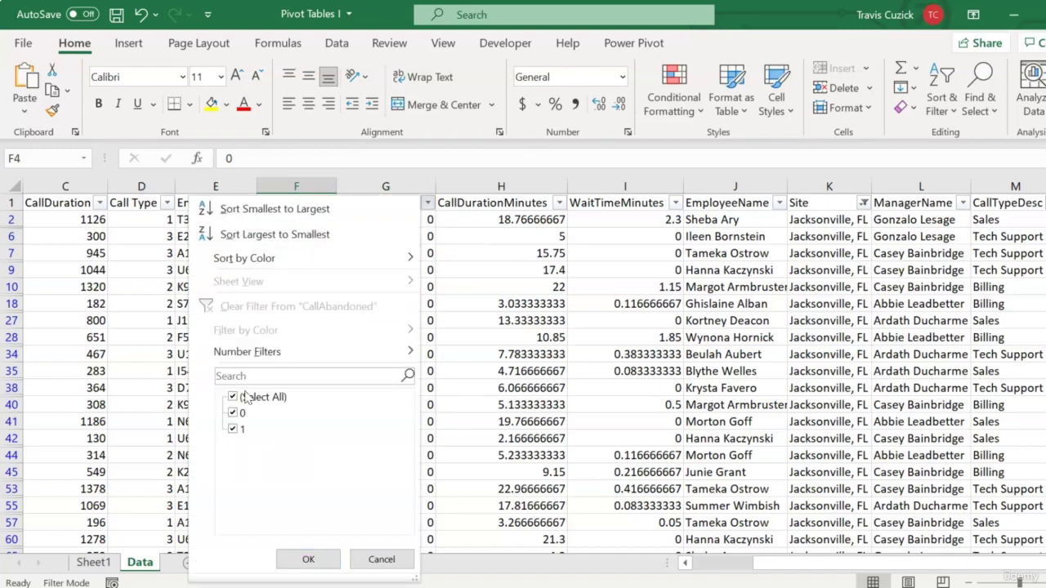
click(239, 415)
click(304, 560)
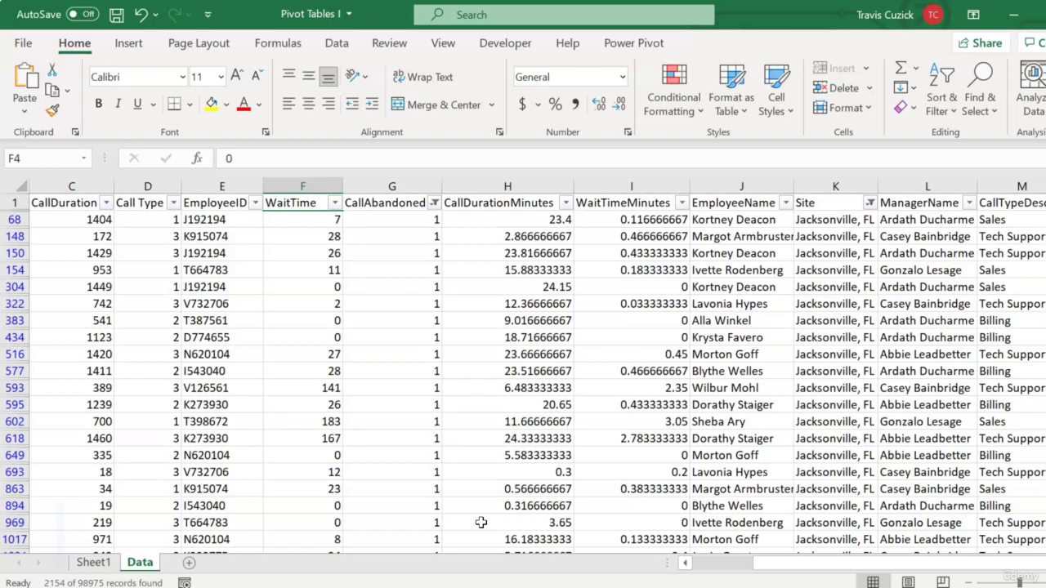
click(103, 565)
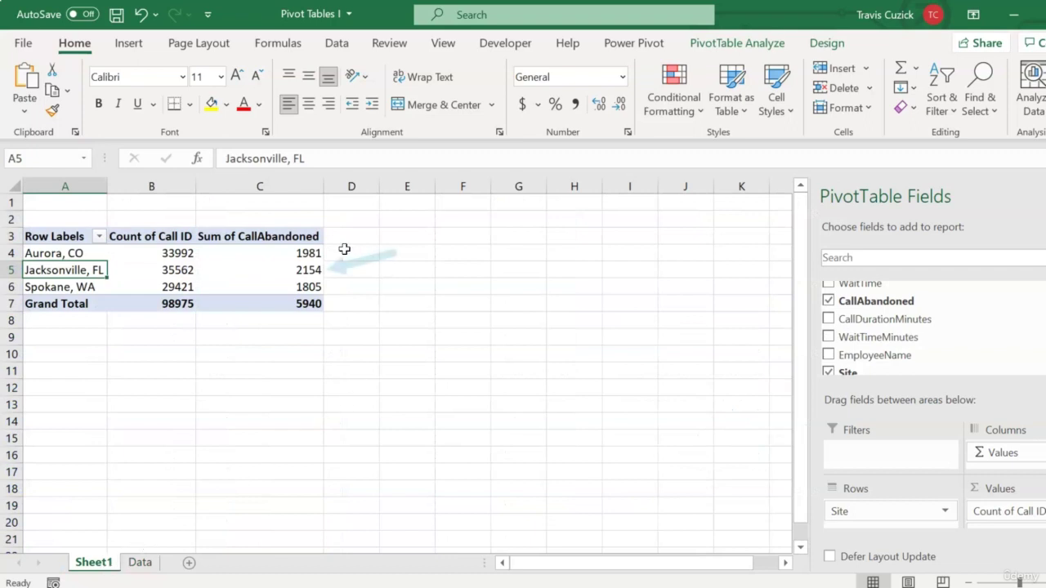
click(305, 271)
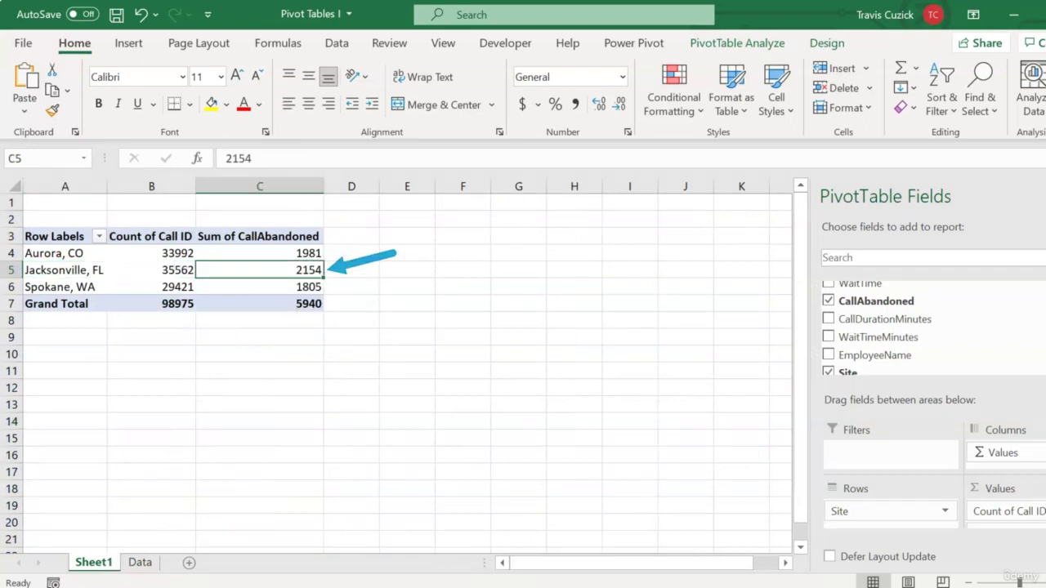
Add the CallDurationMinutes field to the PivotTable's Values between Count of Call ID and Sum of CallAbandoned.
scroll(883, 327, down, 1)
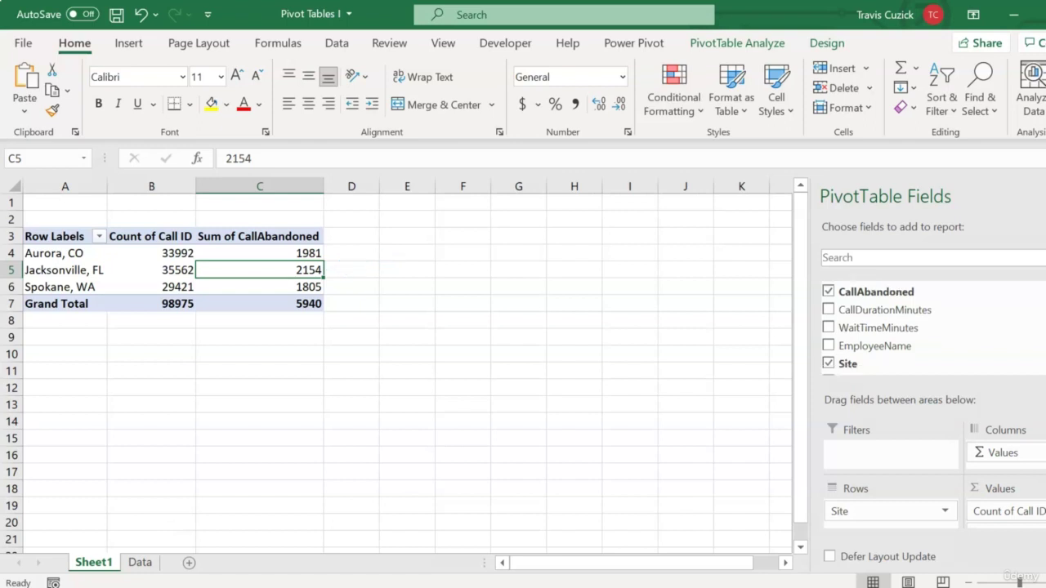
scroll(898, 327, up, 3)
scroll(898, 326, down, 3)
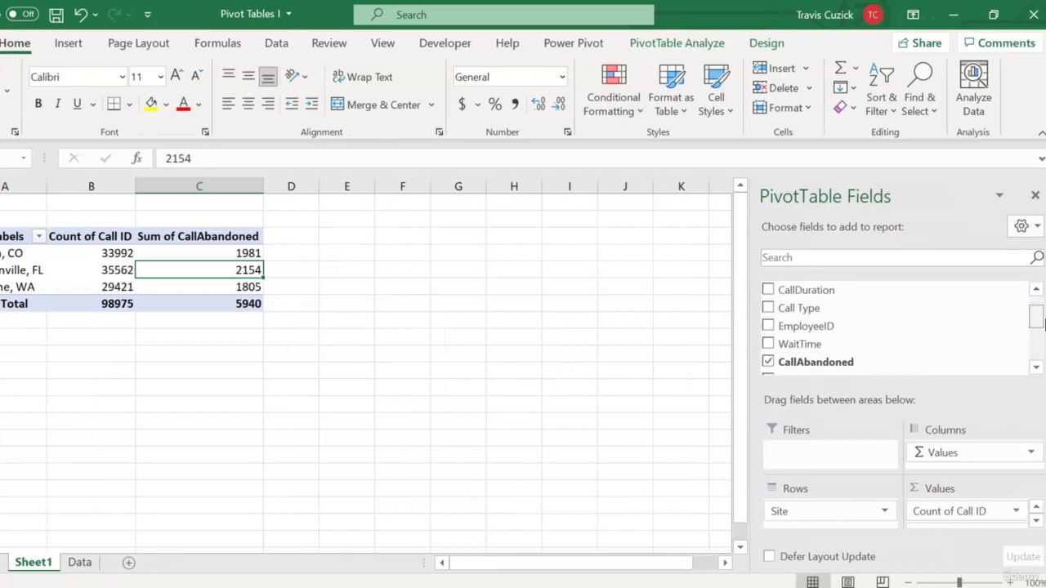
scroll(1038, 341, down, 1)
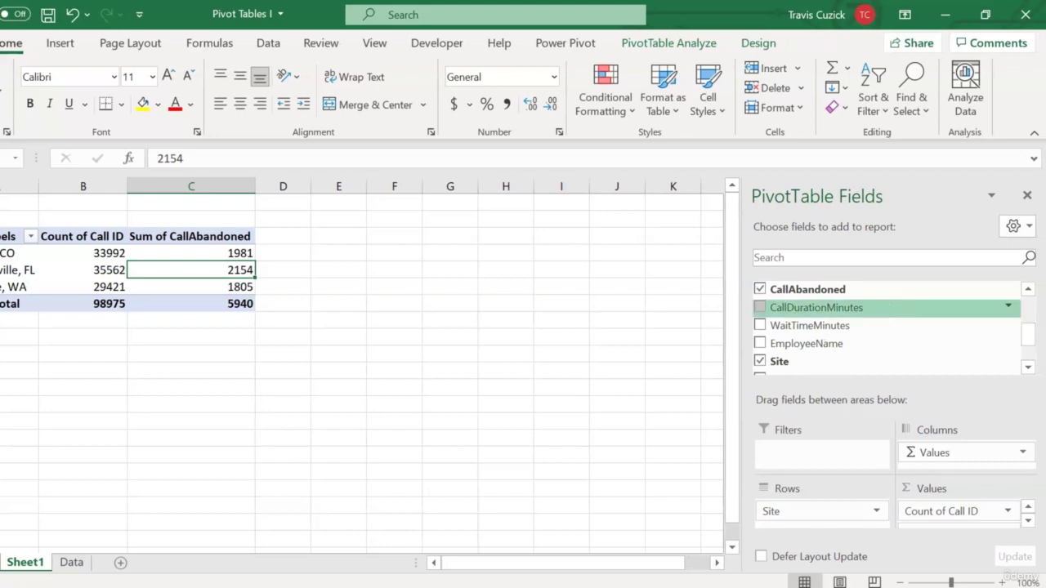
scroll(1038, 343, down, 1)
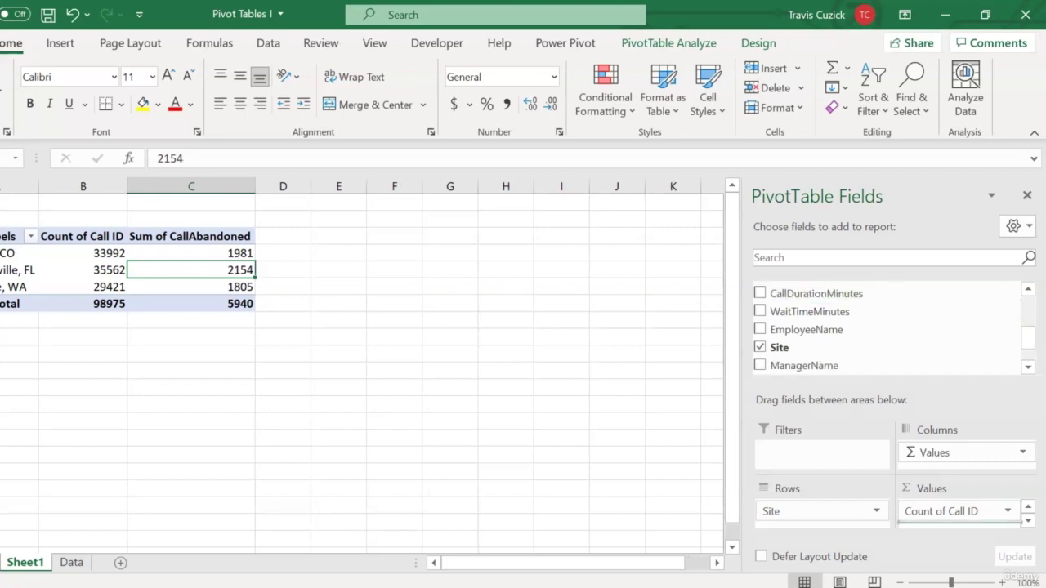
click(759, 293)
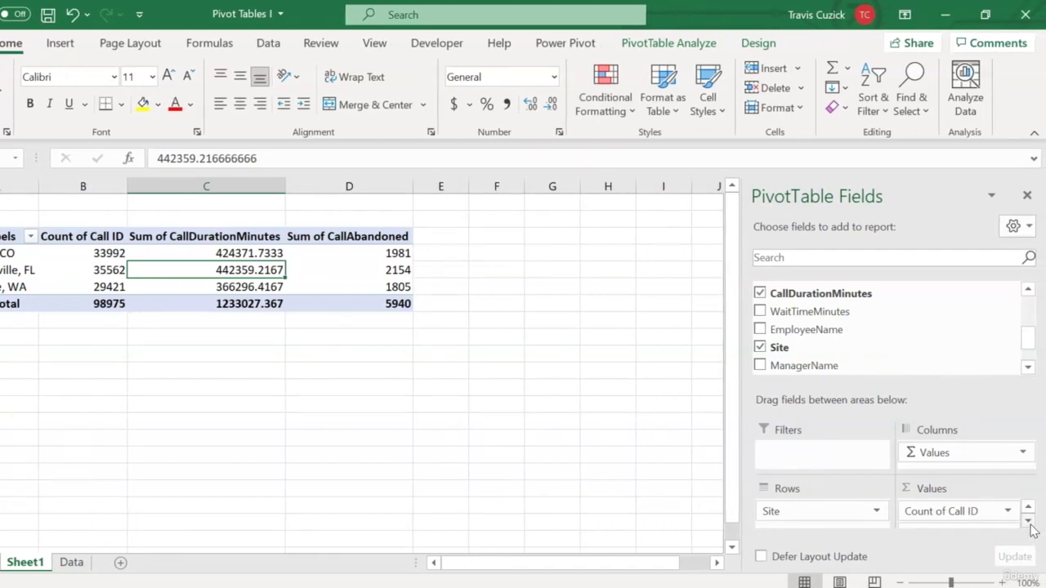
Change the calculation of the CallDurationMinutes value field to Average.
click(1028, 522)
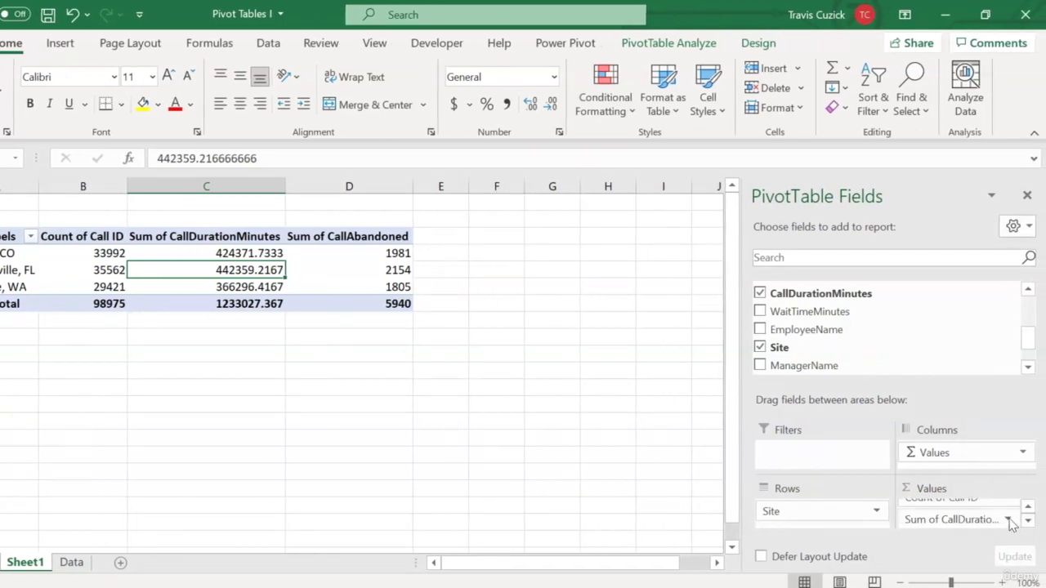
click(1009, 521)
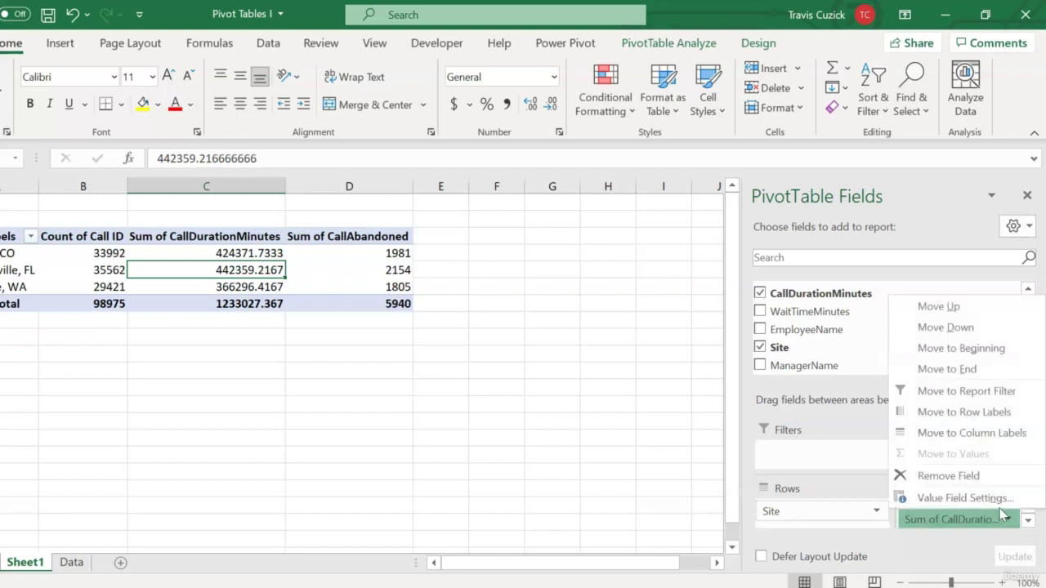
click(990, 498)
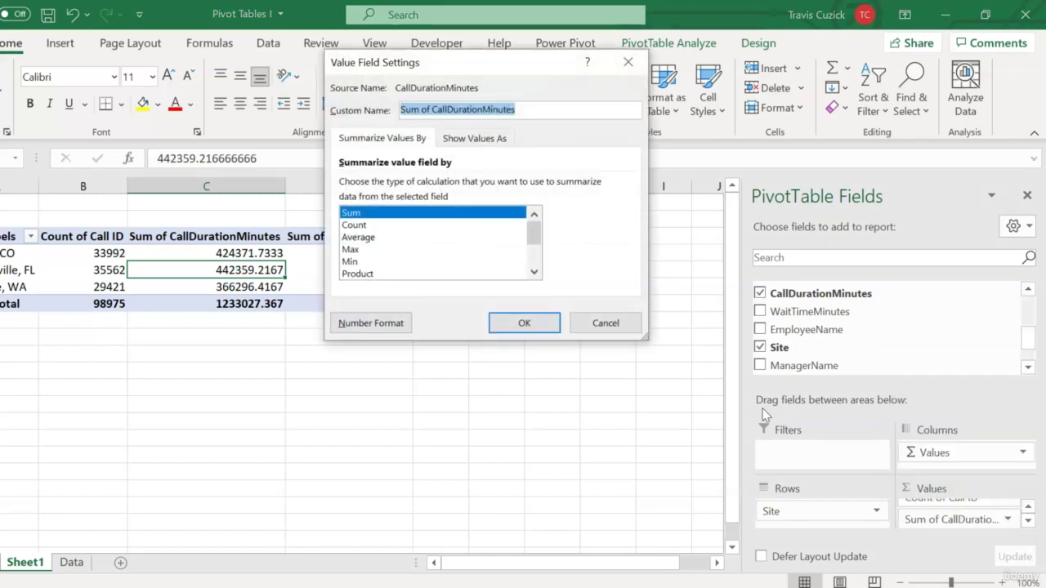
click(376, 237)
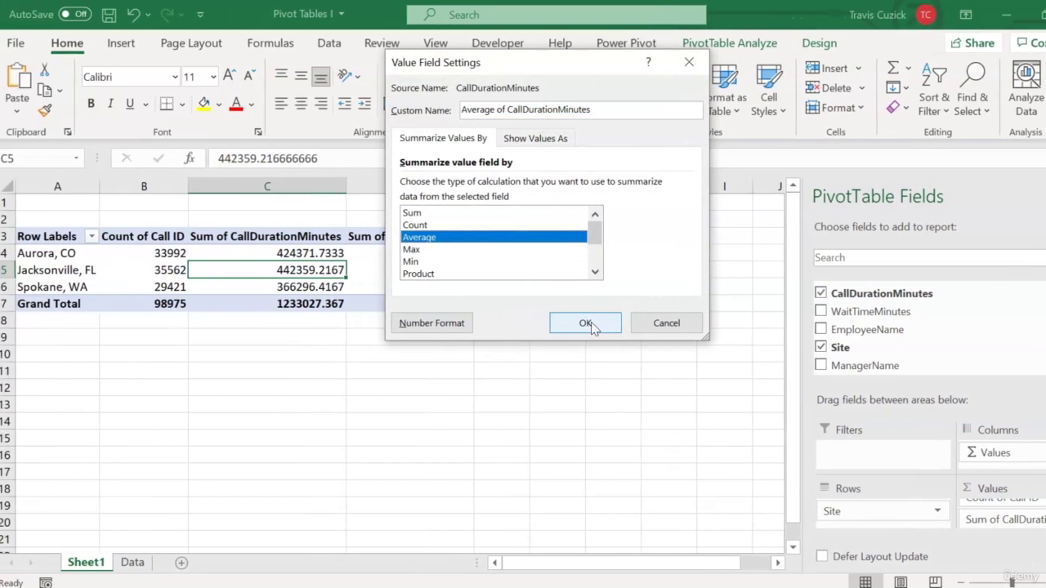
click(593, 323)
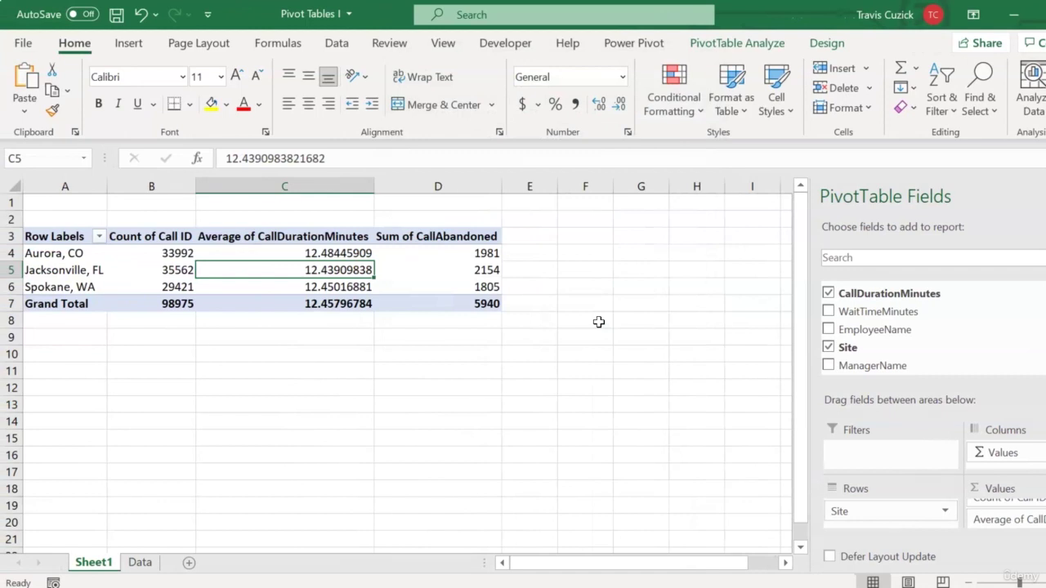